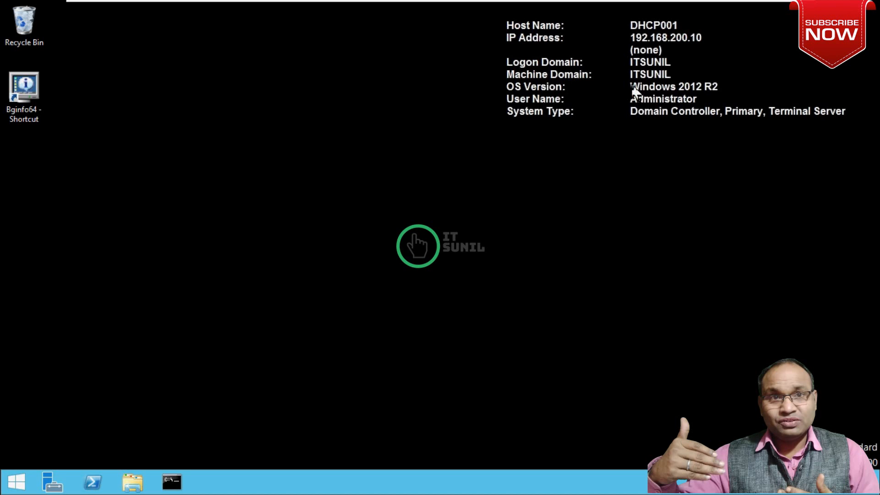
Open the DHCP console from Server Manager, maximize it with a wider tree pane, and expand the server's IPv4 node
{"action": "left_click", "coordinate": [52, 481]}
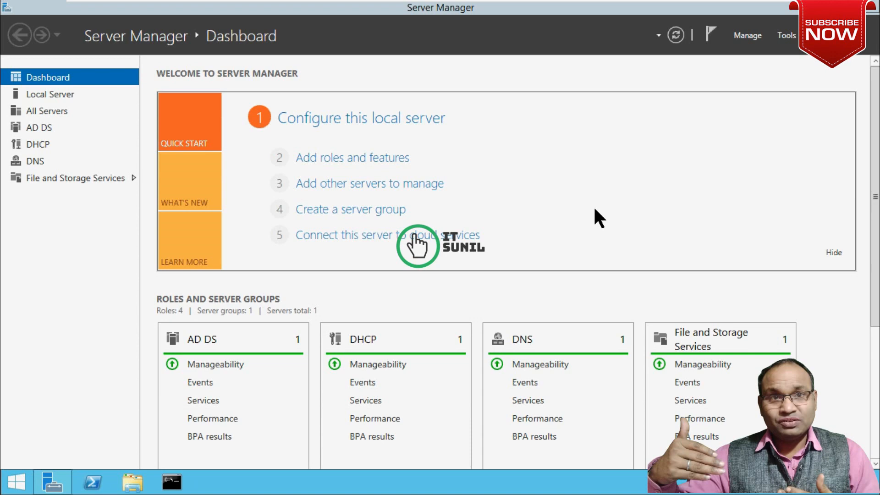
{"action": "left_click", "coordinate": [787, 36]}
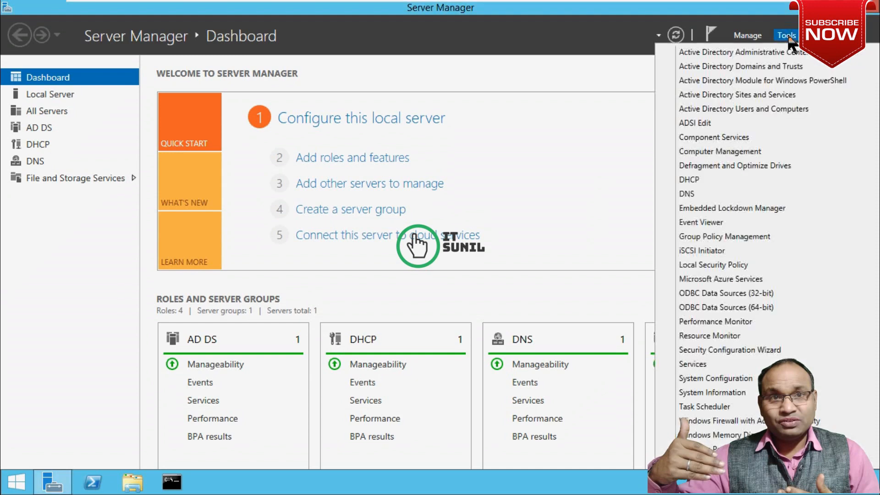
{"action": "left_click", "coordinate": [716, 179]}
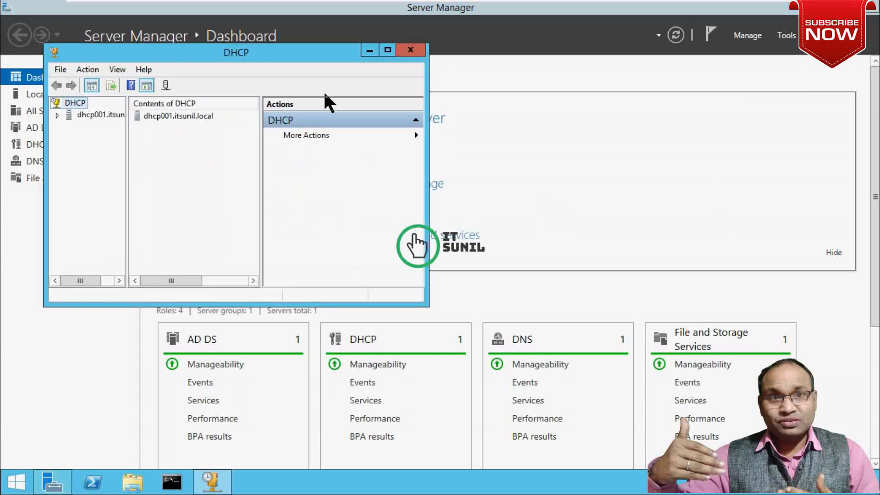
{"action": "key", "text": "super+Home"}
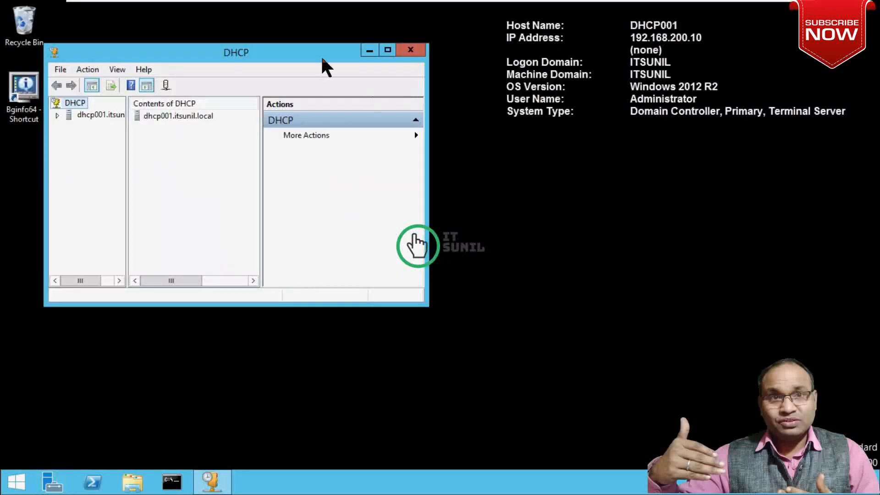
{"action": "double_click", "coordinate": [322, 58]}
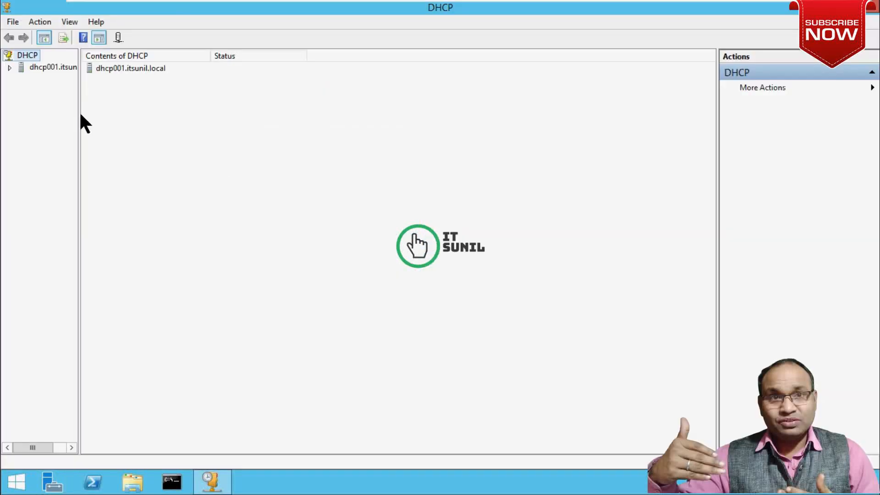
{"action": "left_click_drag", "start_coordinate": [79, 110], "coordinate": [173, 112]}
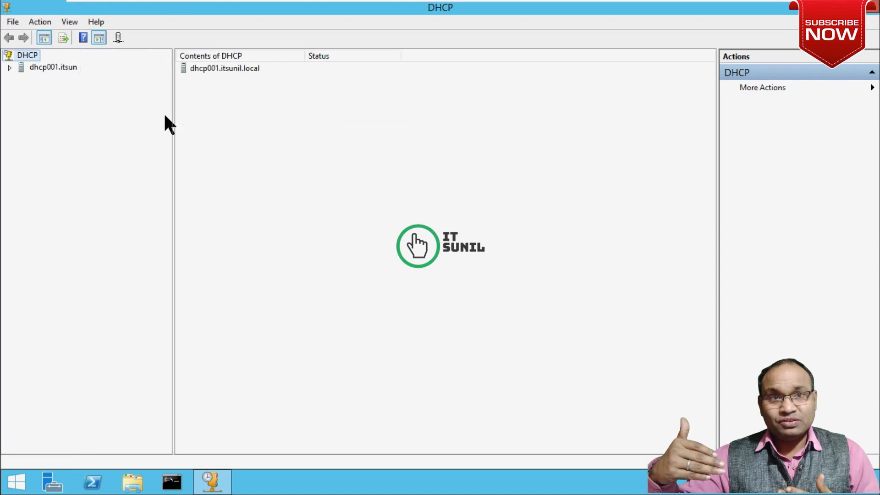
{"action": "left_click", "coordinate": [10, 67]}
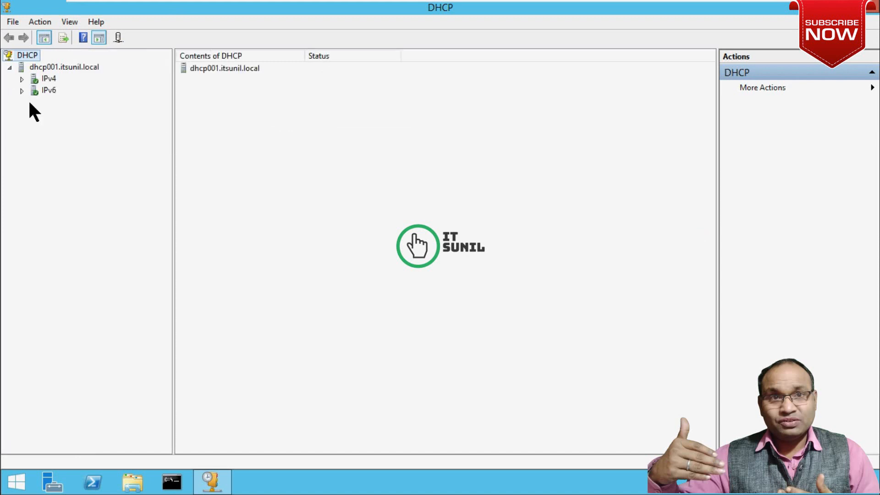
{"action": "left_click", "coordinate": [22, 79]}
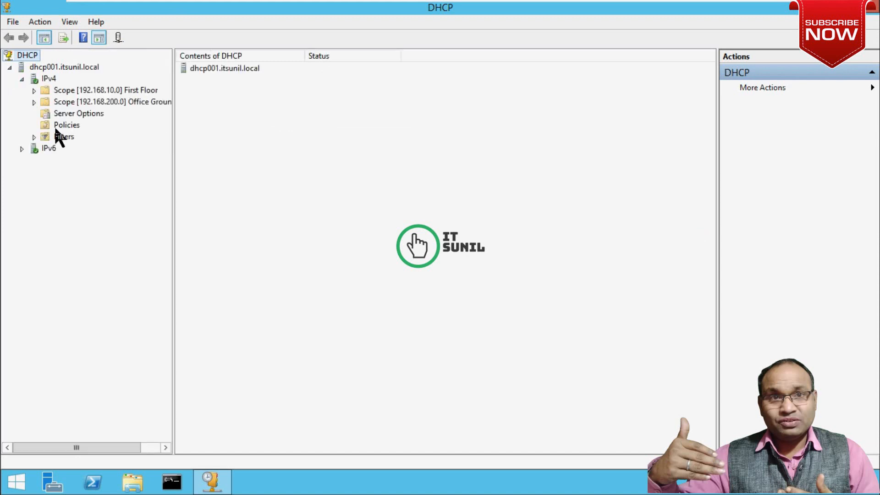
Examine the address pools of the First Floor and Office Ground Floor scopes and compare their IP ranges
{"action": "left_click", "coordinate": [34, 91]}
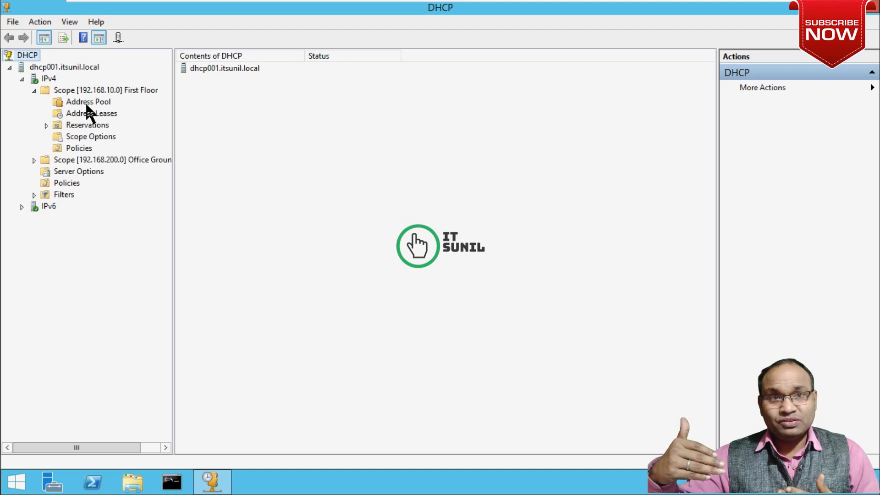
{"action": "left_click", "coordinate": [88, 103]}
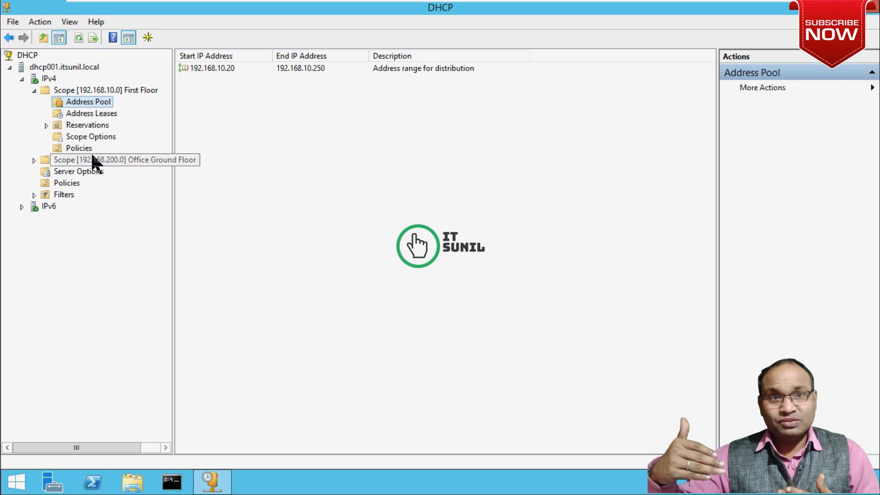
{"action": "left_click", "coordinate": [33, 161]}
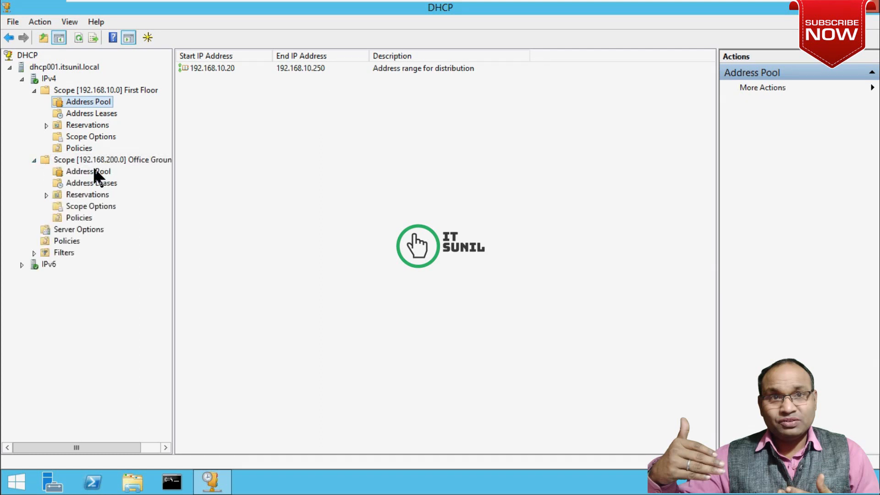
{"action": "left_click", "coordinate": [105, 161]}
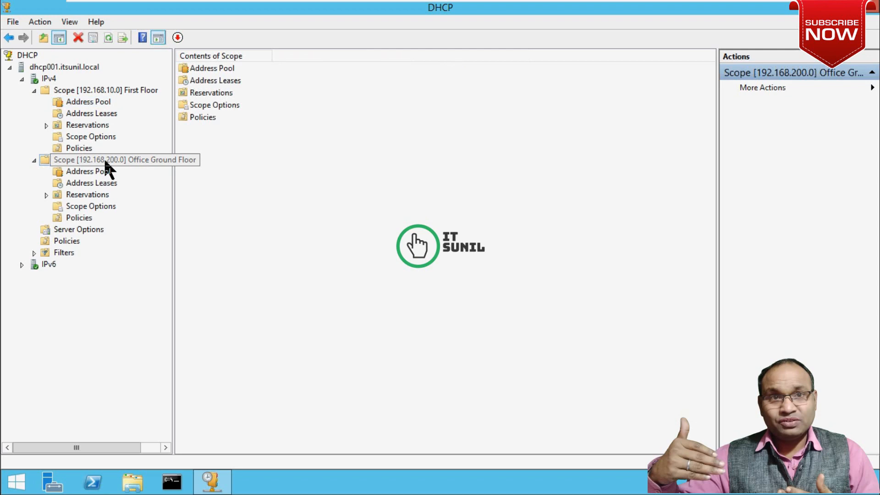
{"action": "left_click", "coordinate": [93, 182]}
{"action": "key", "text": "Up"}
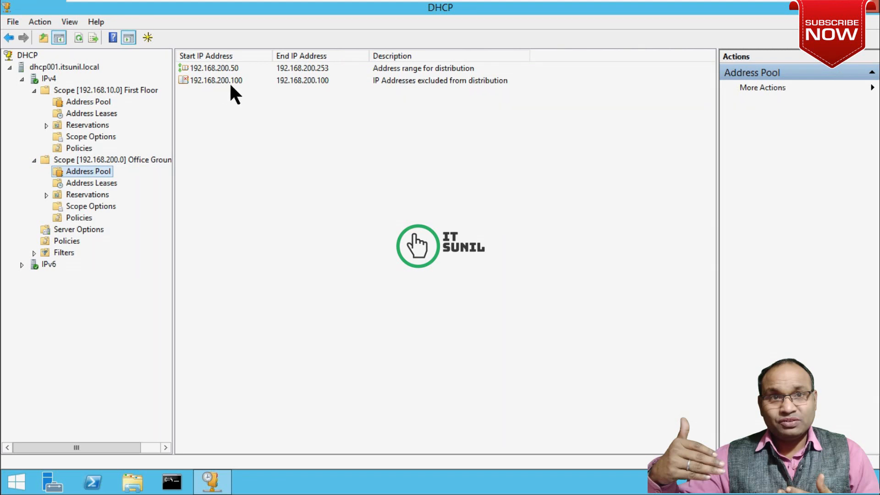
{"action": "left_click", "coordinate": [100, 103]}
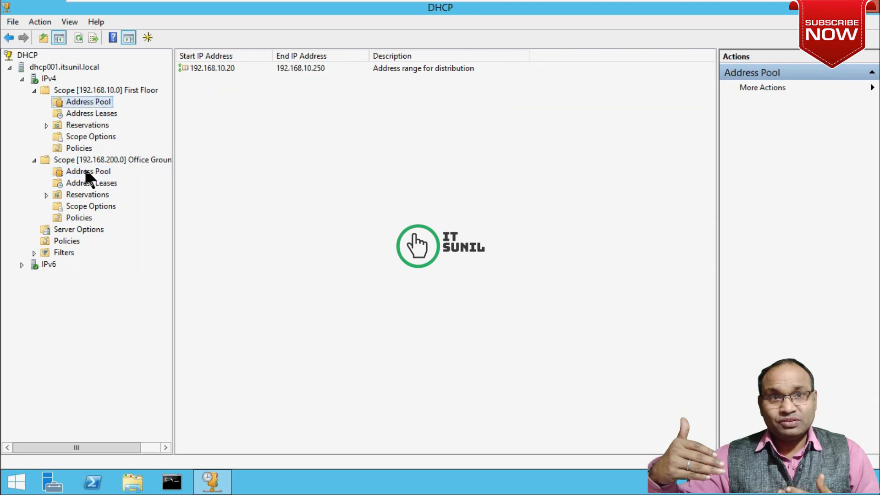
{"action": "left_click", "coordinate": [87, 174]}
{"action": "left_click", "coordinate": [93, 100]}
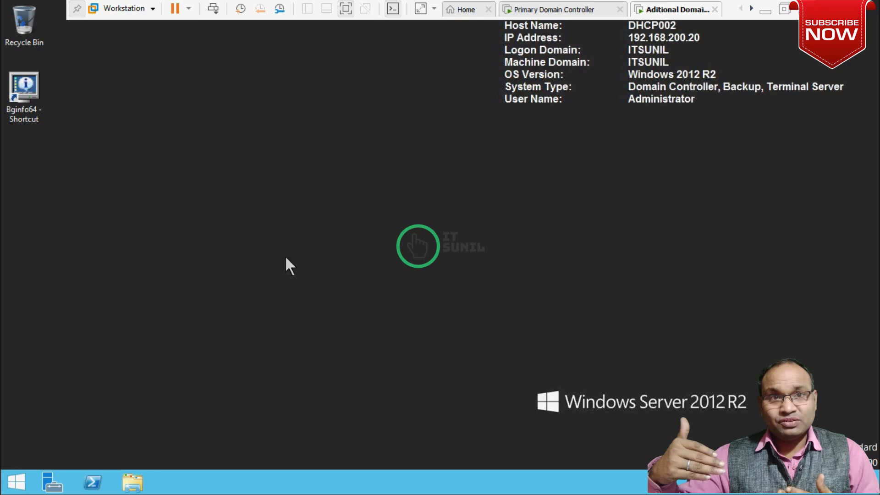
On server DHCP002, open the DHCP console, maximize it with a wider tree pane, and expand the IPv4 node of dhcp002.itsunil.local
{"action": "left_click", "coordinate": [52, 483]}
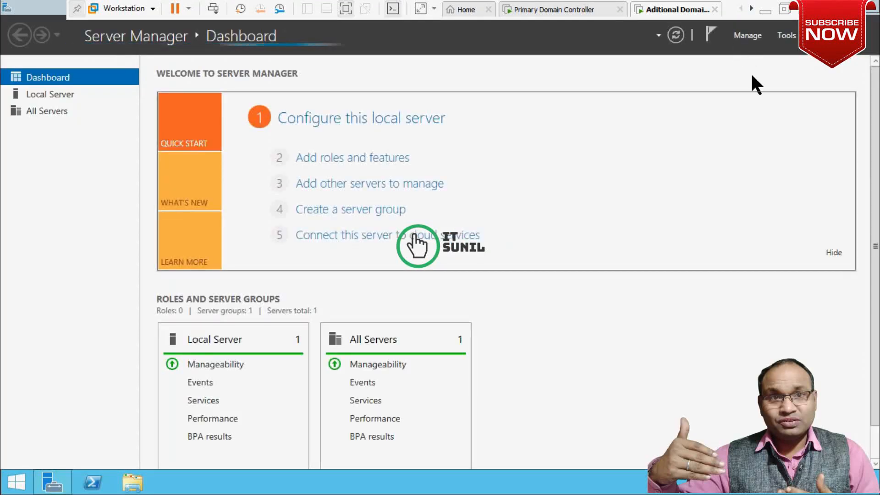
{"action": "left_click", "coordinate": [786, 35]}
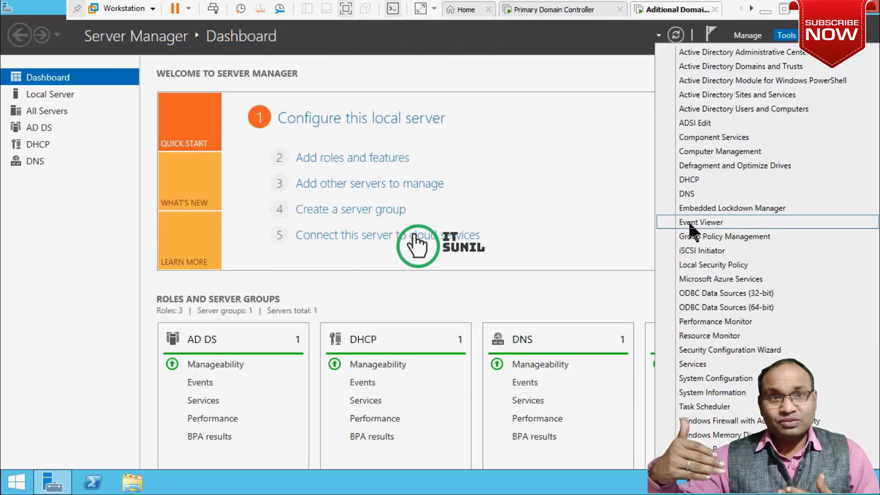
{"action": "left_click", "coordinate": [704, 180]}
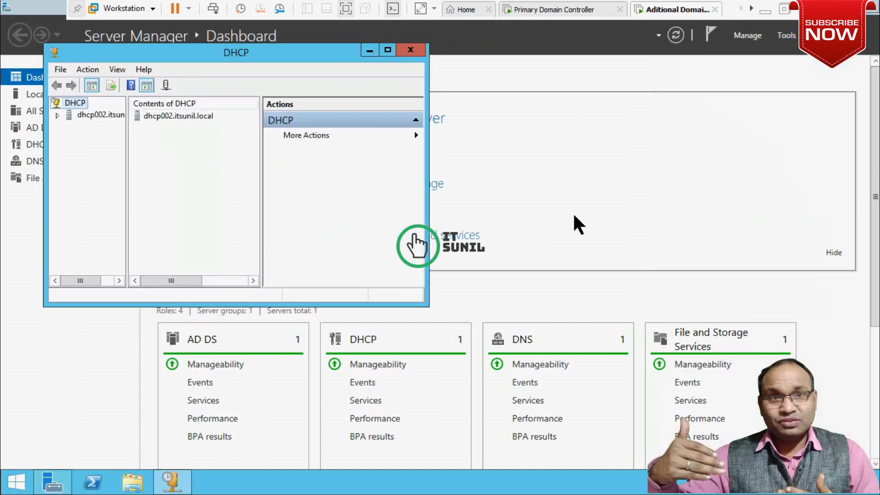
{"action": "double_click", "coordinate": [305, 59]}
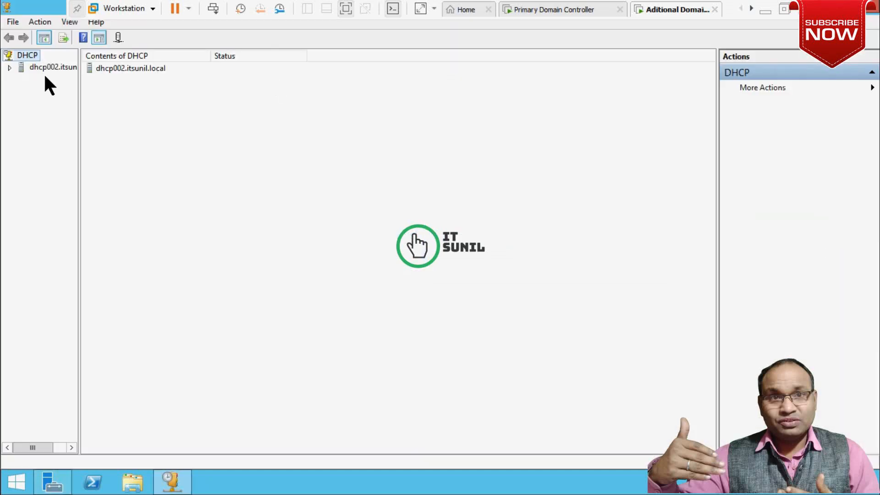
{"action": "left_click", "coordinate": [10, 68]}
{"action": "left_click_drag", "start_coordinate": [78, 123], "coordinate": [242, 124]}
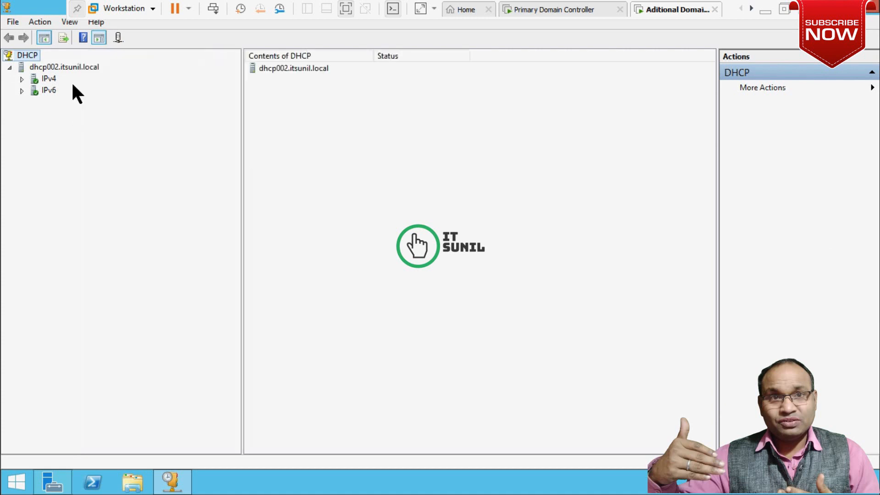
{"action": "left_click", "coordinate": [22, 79]}
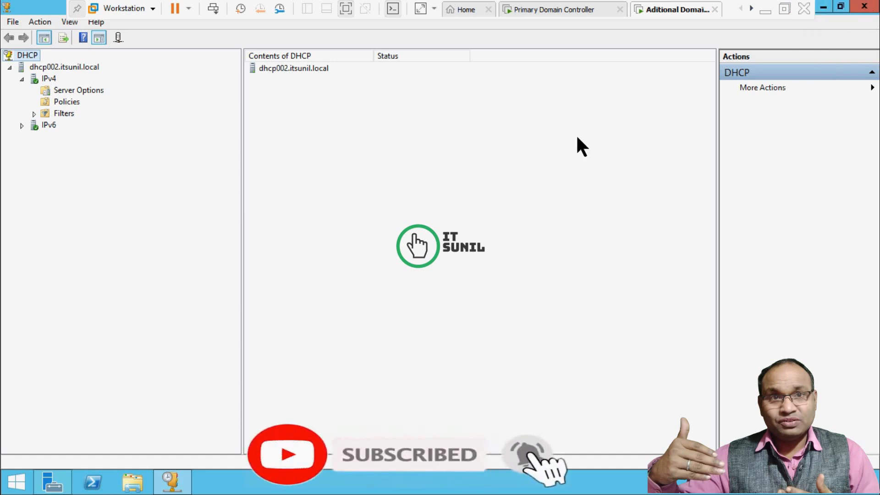
Switch to the Primary Domain Controller virtual machine and start Configure Failover for the IPv4 node of dhcp001.itsunil.local
{"action": "left_click", "coordinate": [554, 8]}
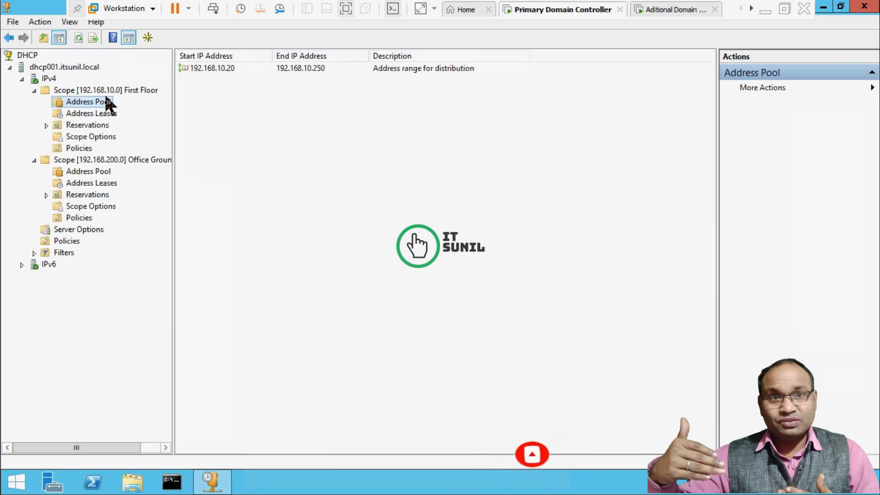
{"action": "left_click", "coordinate": [64, 67]}
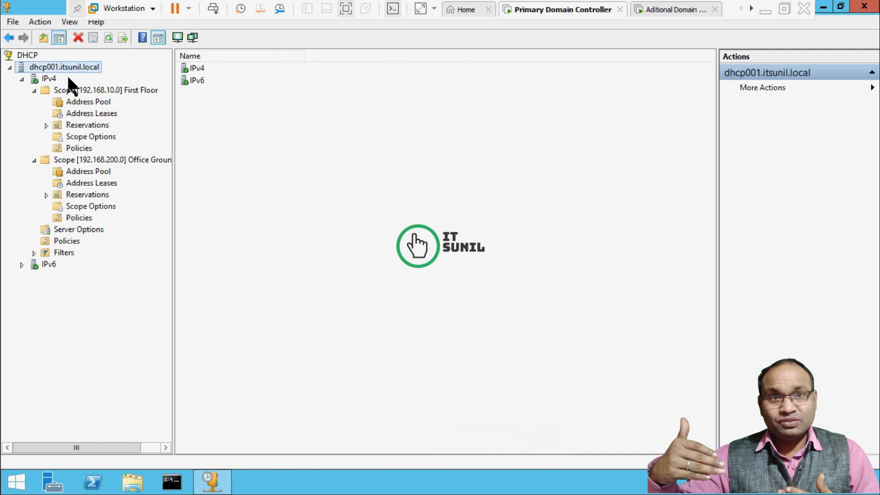
{"action": "left_click", "coordinate": [22, 78]}
{"action": "left_click", "coordinate": [21, 79]}
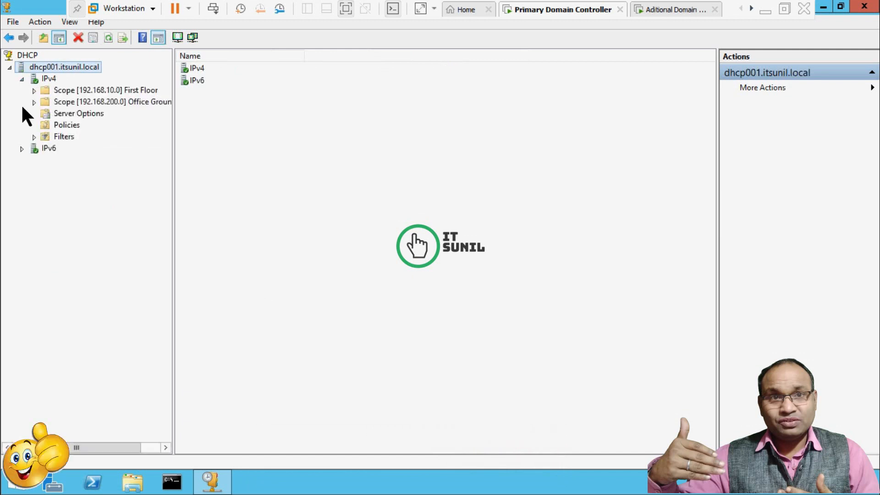
{"action": "right_click", "coordinate": [46, 80]}
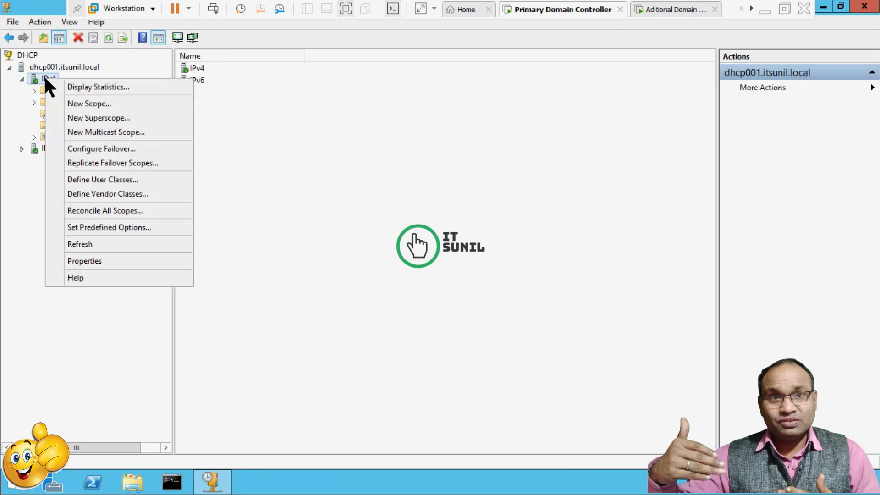
{"action": "left_click", "coordinate": [110, 151]}
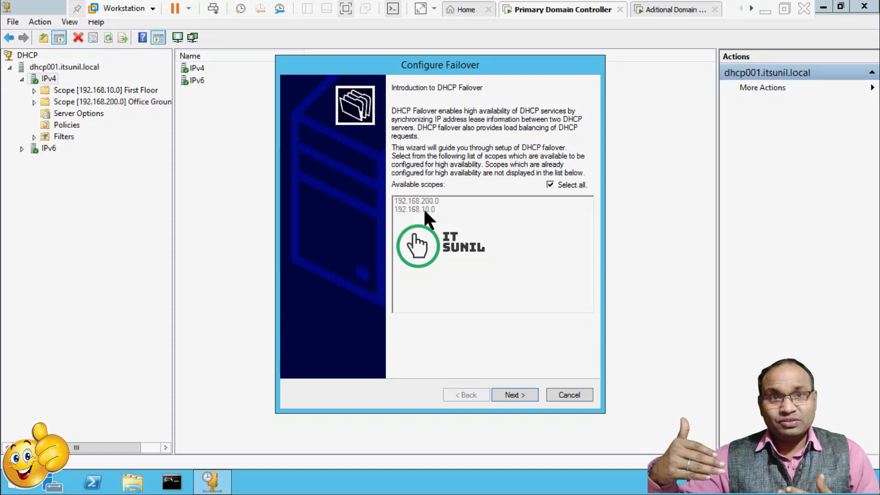
Include all available scopes in the failover configuration and proceed to the partner server page
{"action": "left_click", "coordinate": [550, 185]}
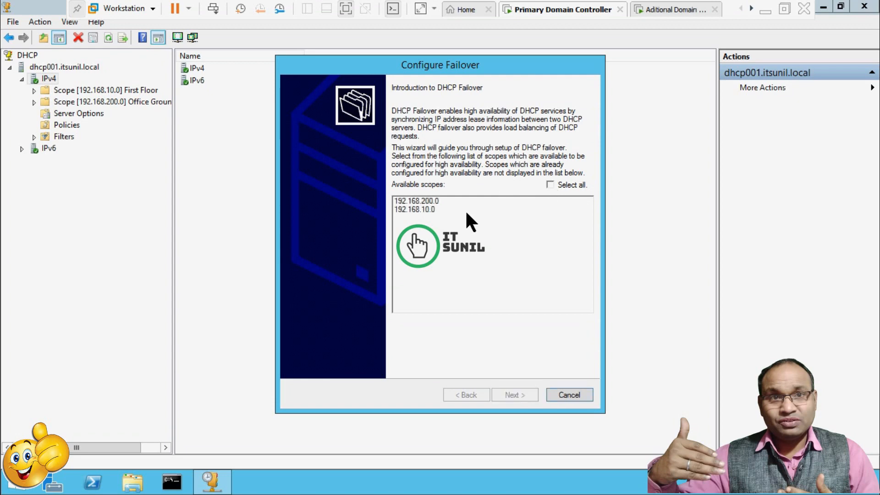
{"action": "left_click", "coordinate": [423, 200]}
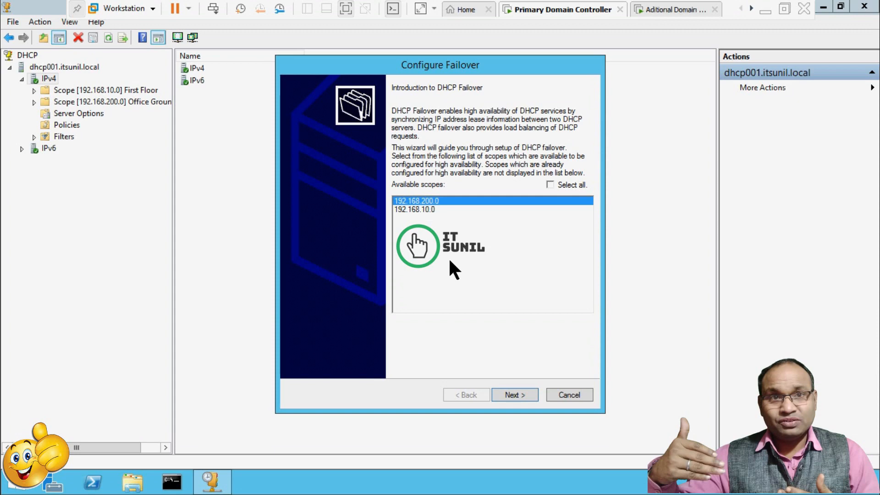
{"action": "left_click", "coordinate": [550, 185]}
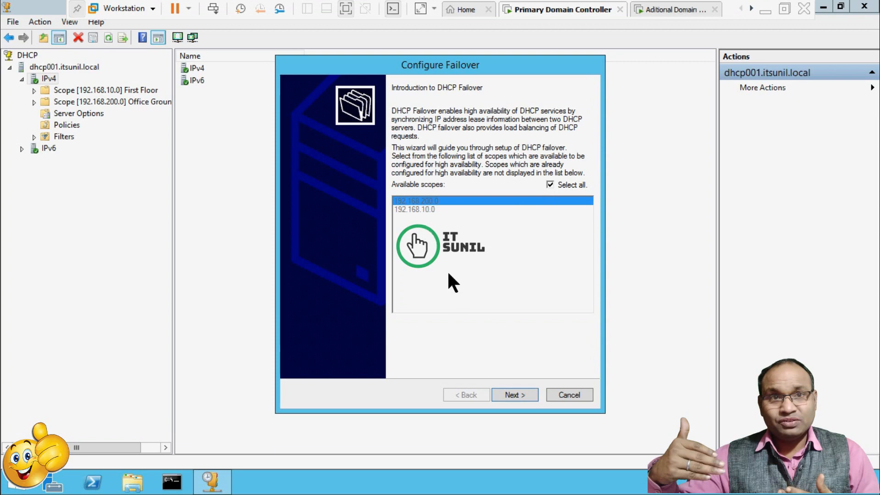
{"action": "left_click", "coordinate": [519, 393]}
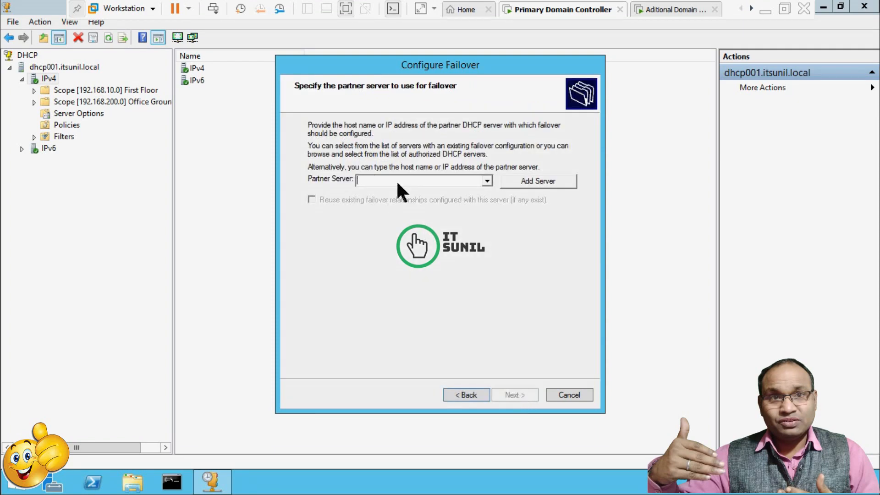
Add the authorized DHCP server dhcp002.itsunil.local (192.168.200.20) as the failover partner and proceed to the relationship settings
{"action": "left_click", "coordinate": [530, 182]}
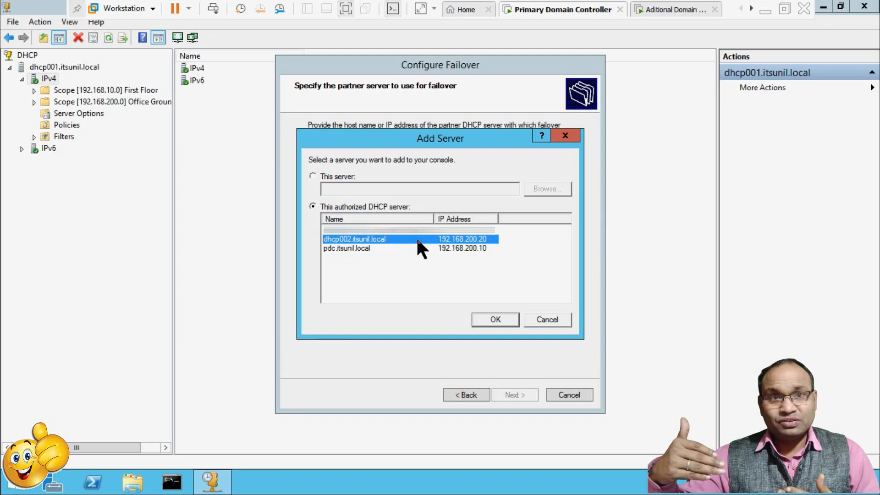
{"action": "left_click", "coordinate": [497, 318]}
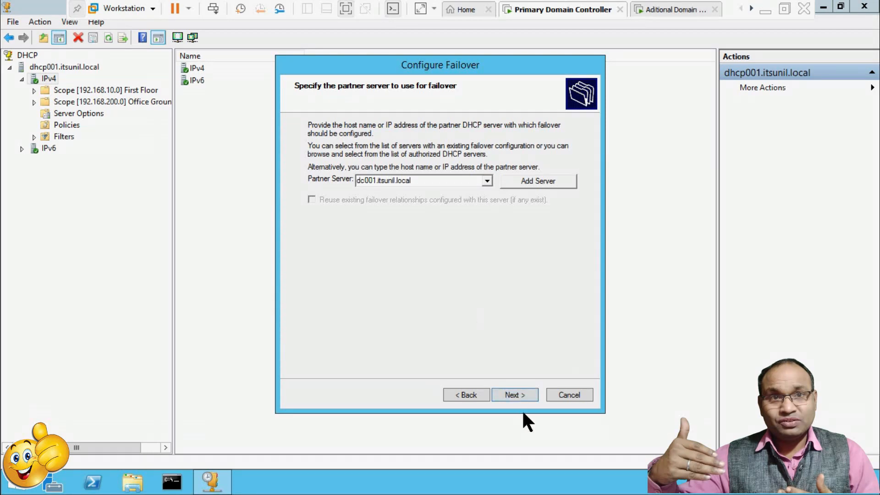
{"action": "left_click", "coordinate": [518, 394]}
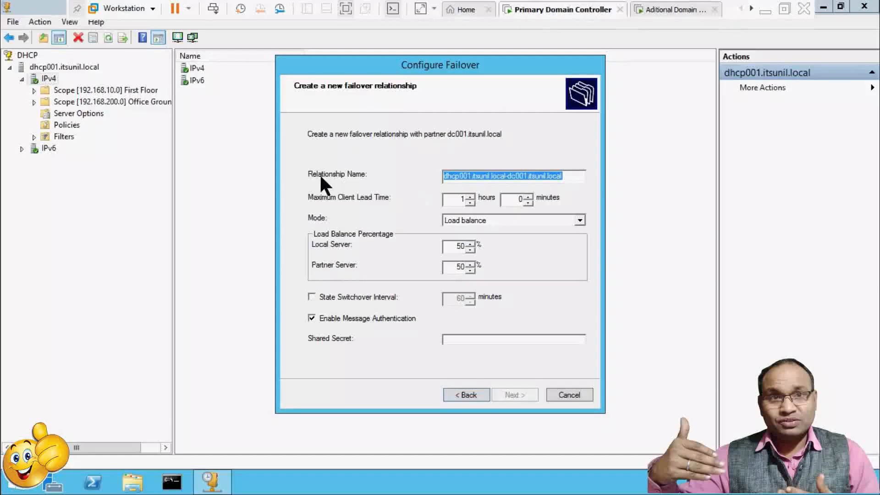
{"action": "left_click", "coordinate": [567, 175]}
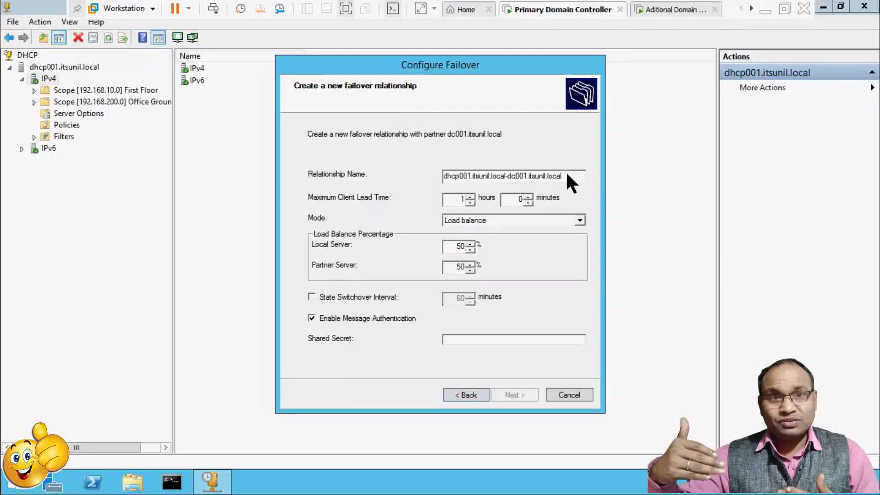
{"action": "left_click_drag", "start_coordinate": [571, 171], "coordinate": [441, 171]}
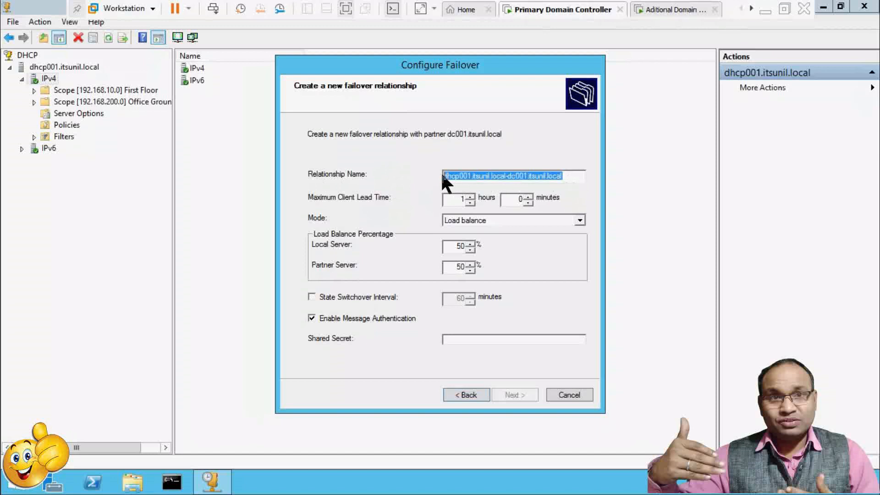
{"action": "left_click", "coordinate": [571, 174]}
{"action": "key", "text": "Tab"}
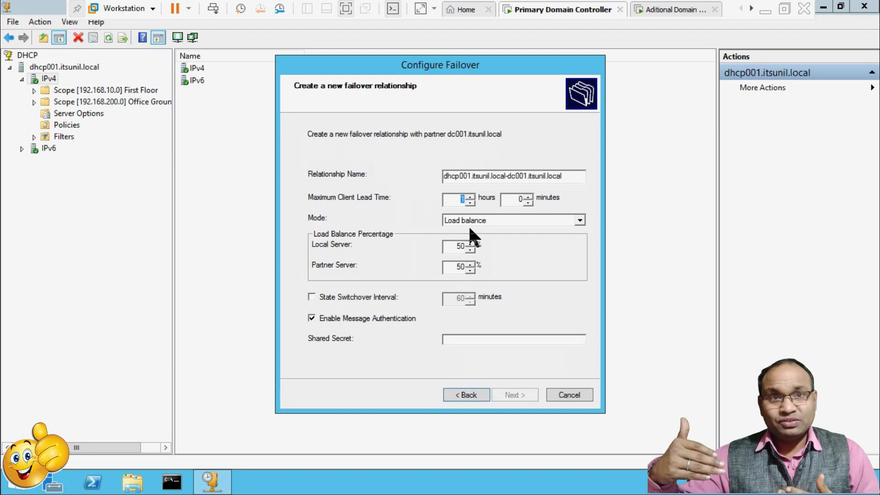
Keep the Load balance mode and set the local server's load balance percentage to 80
{"action": "left_click", "coordinate": [519, 220]}
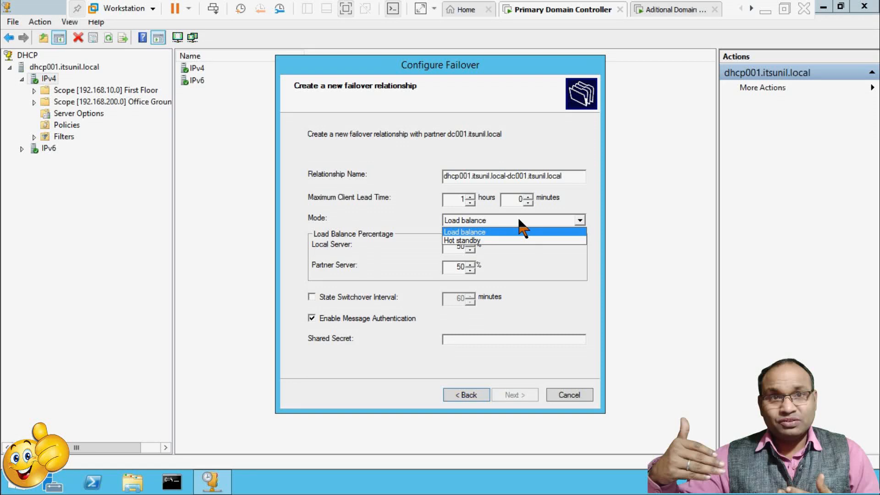
{"action": "left_click", "coordinate": [519, 220]}
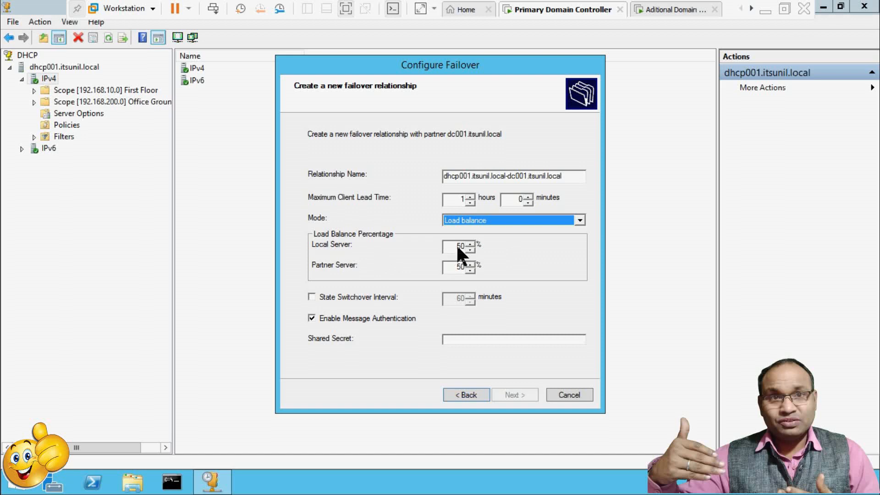
{"action": "key", "text": "Tab"}
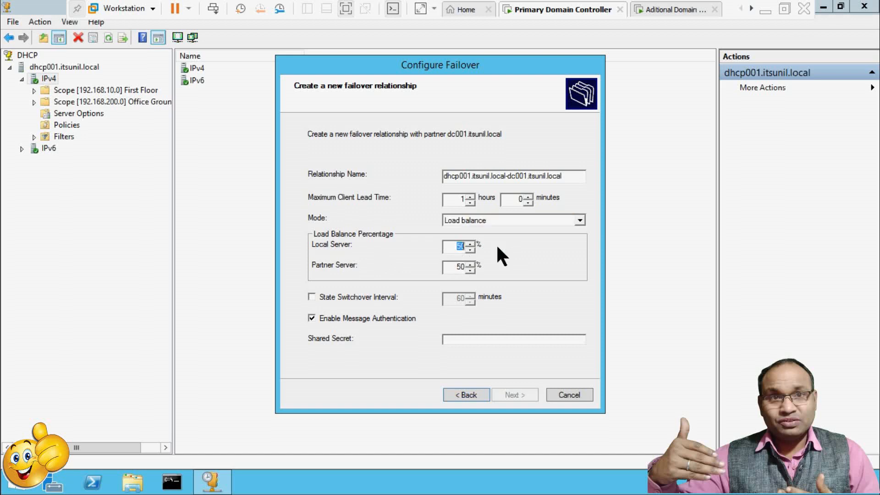
{"action": "type", "text": "80"}
{"action": "left_click", "coordinate": [312, 297]}
{"action": "left_click", "coordinate": [312, 298]}
Set the failover mode to Hot standby with the partner server as Standby and 20% of addresses reserved for it
{"action": "left_click", "coordinate": [522, 220]}
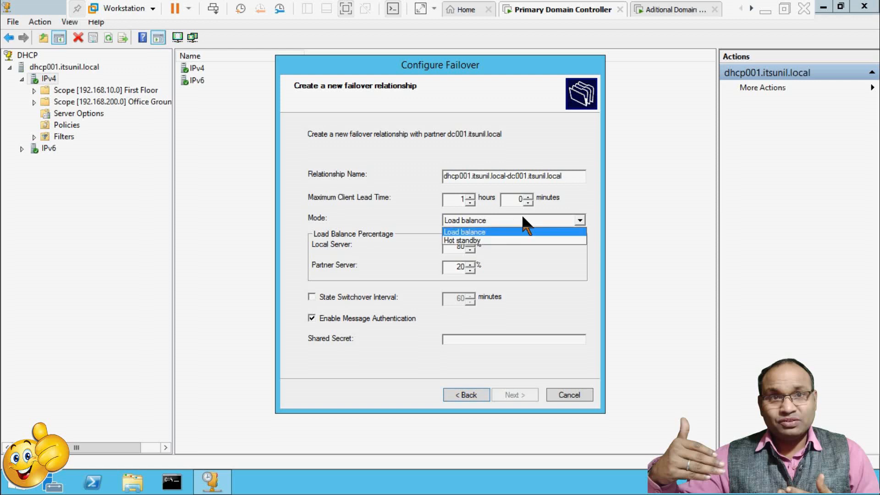
{"action": "left_click", "coordinate": [512, 241]}
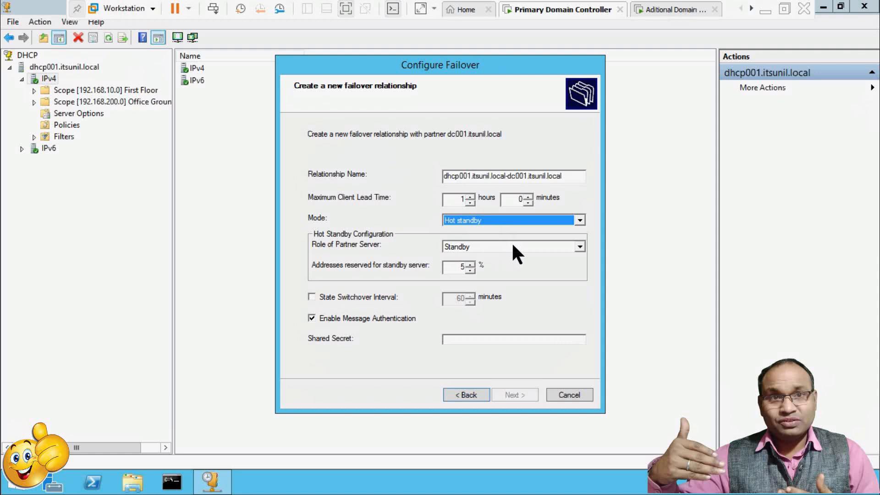
{"action": "left_click", "coordinate": [513, 246]}
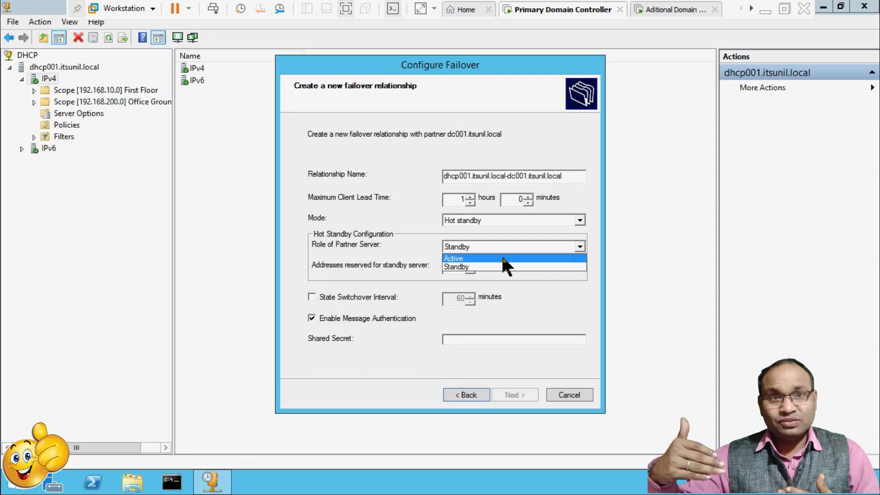
{"action": "left_click", "coordinate": [506, 267]}
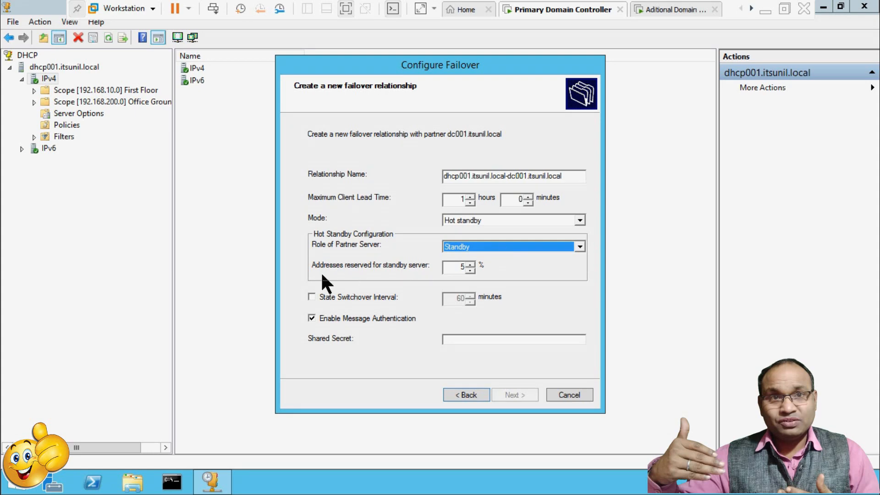
{"action": "left_click", "coordinate": [453, 266]}
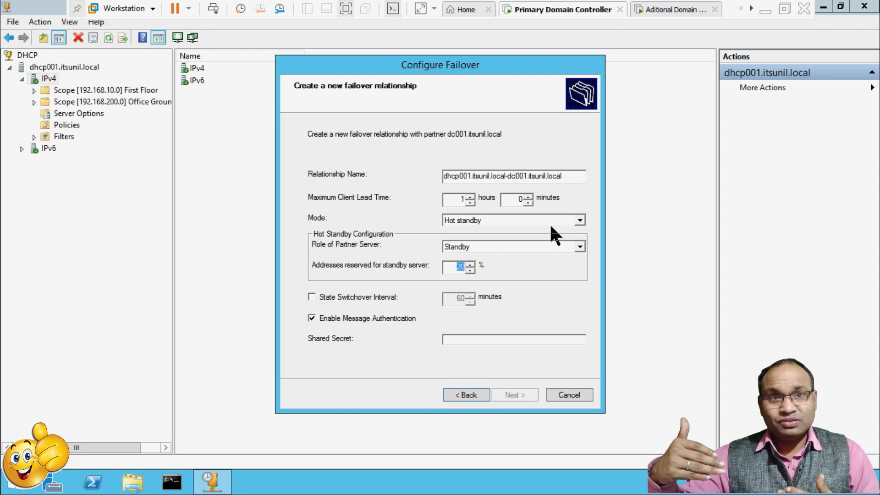
{"action": "left_click", "coordinate": [581, 221]}
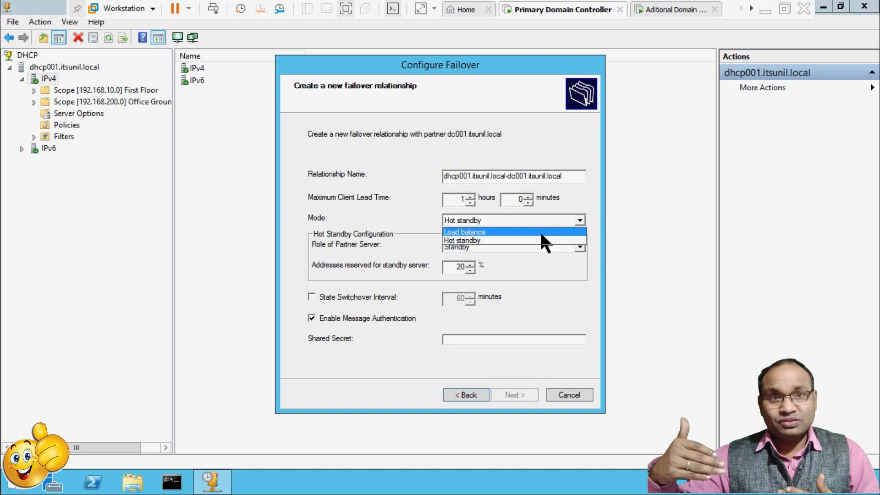
{"action": "left_click", "coordinate": [513, 241]}
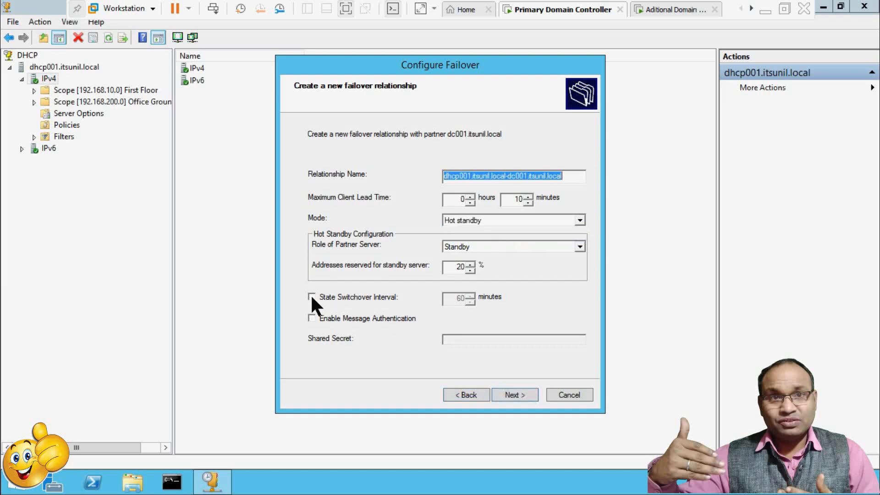
Enable the state switchover interval, set it to 10 minutes, and proceed to the failover summary
{"action": "left_click", "coordinate": [311, 296]}
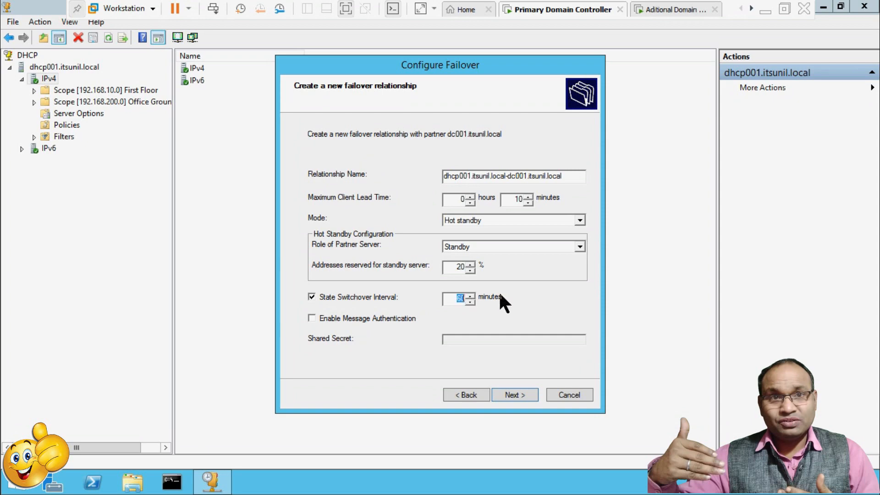
{"action": "type", "text": "10"}
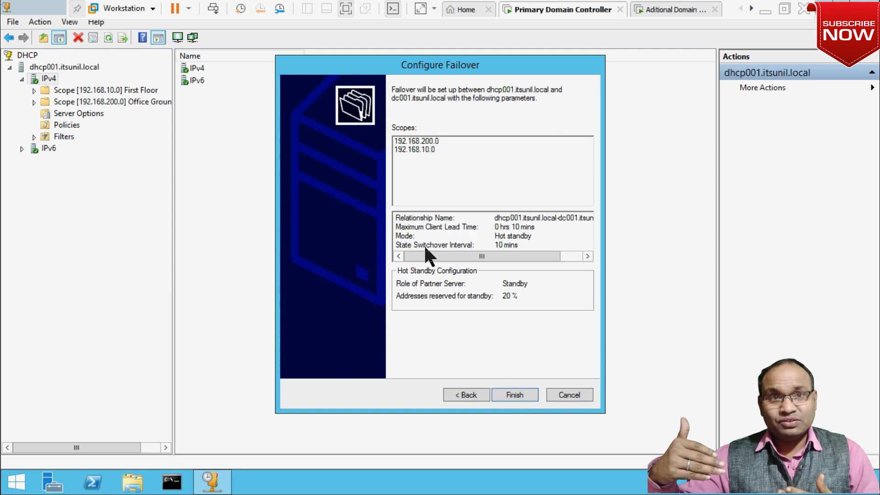
Review the switchover interval, mode and client lead time in the summary, then finish the failover configuration and close the progress log
{"action": "left_click", "coordinate": [511, 242]}
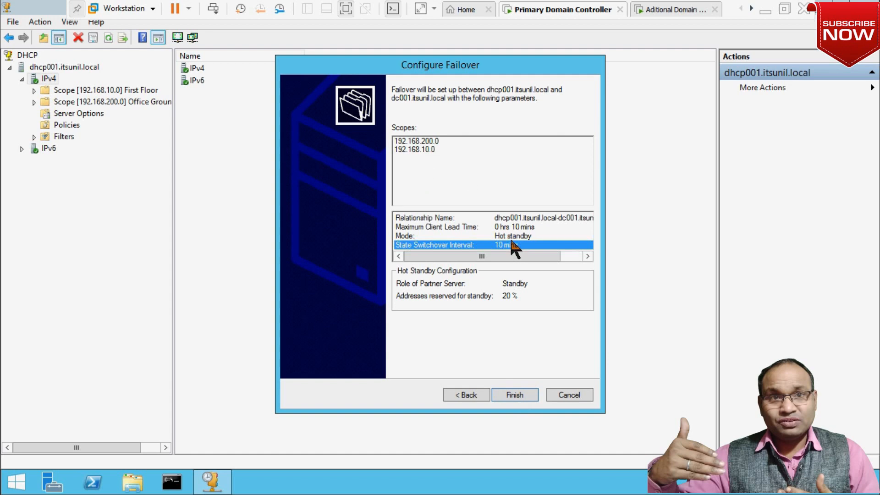
{"action": "left_click", "coordinate": [512, 237]}
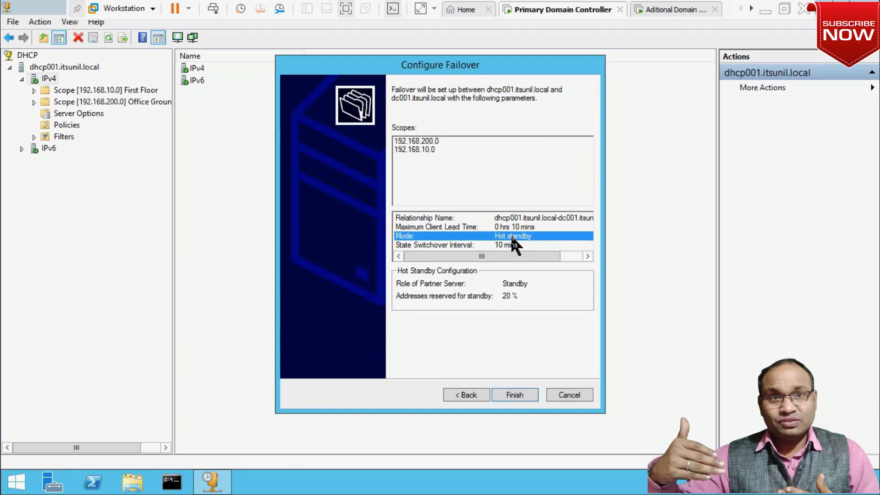
{"action": "left_click", "coordinate": [511, 228]}
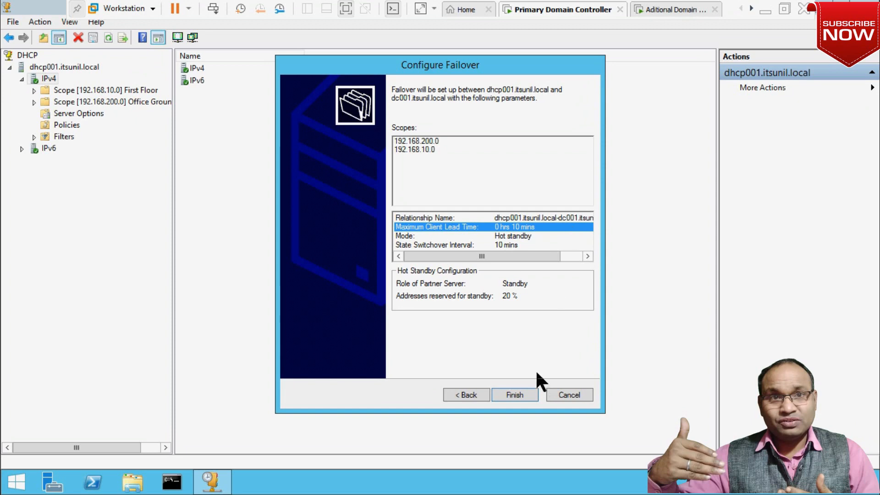
{"action": "left_click", "coordinate": [514, 397]}
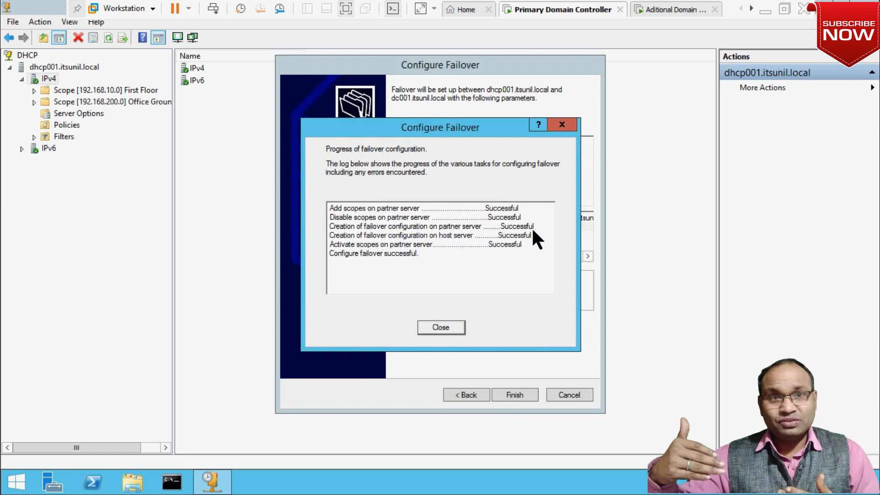
{"action": "left_click", "coordinate": [441, 329]}
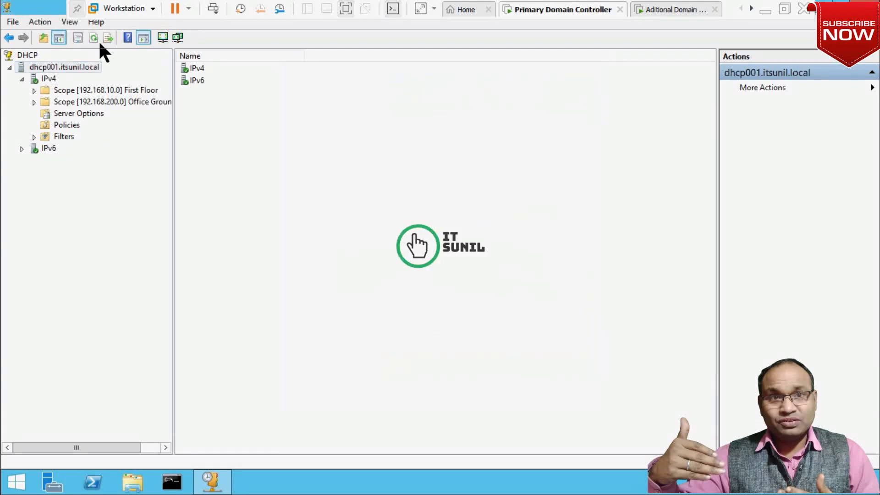
Refresh the dhcp001.itsunil.local server and expand its IPv4 node and the First Floor scope
{"action": "left_click", "coordinate": [95, 36]}
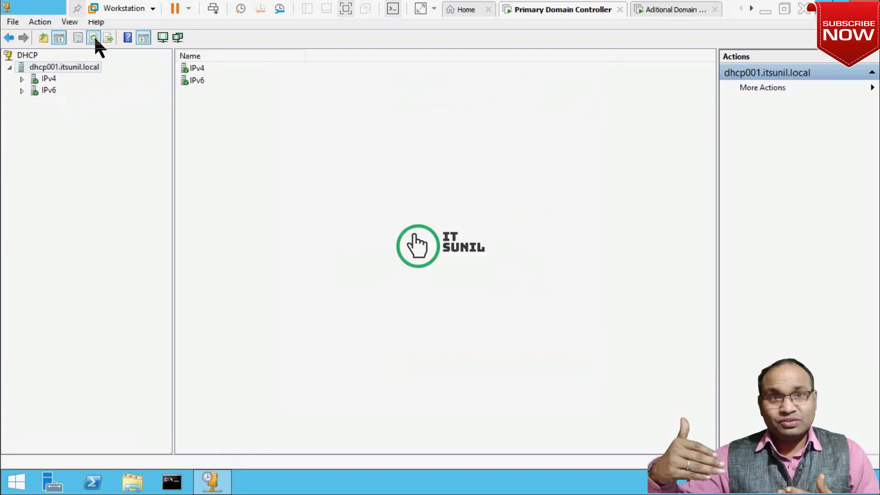
{"action": "left_click", "coordinate": [22, 79]}
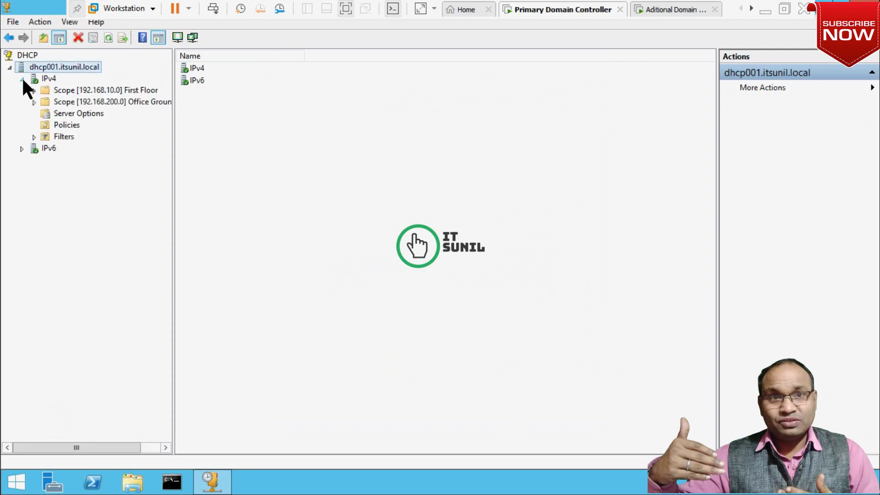
{"action": "left_click", "coordinate": [35, 91]}
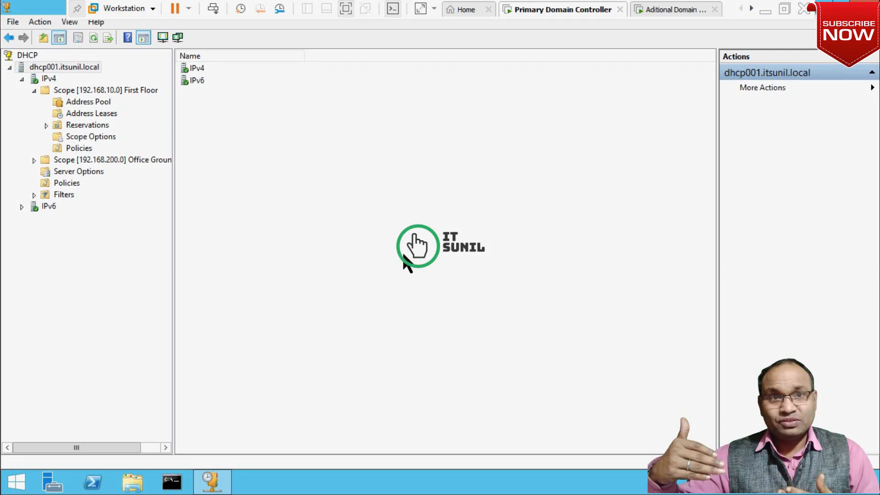
Switch to the additional domain controller virtual machine and refresh the IPv4 node of dhcp002.itsunil.local to load the replicated scopes
{"action": "left_click", "coordinate": [674, 10]}
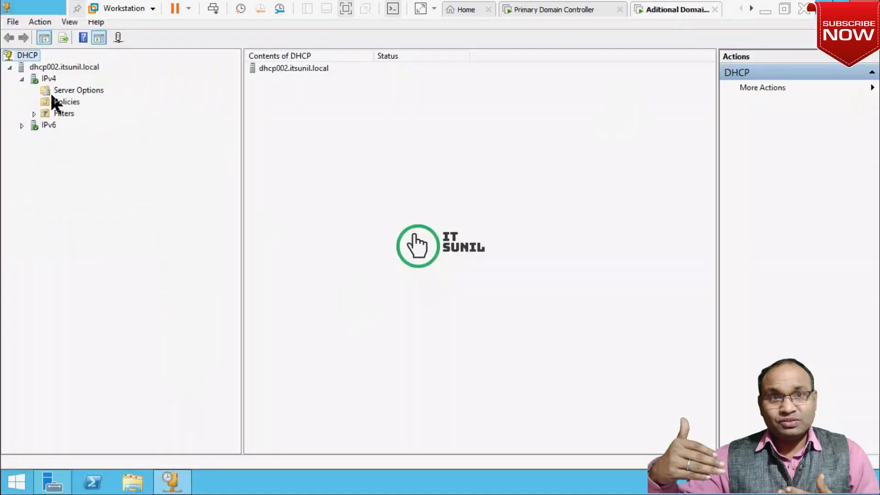
{"action": "left_click", "coordinate": [50, 77]}
{"action": "left_click", "coordinate": [94, 39]}
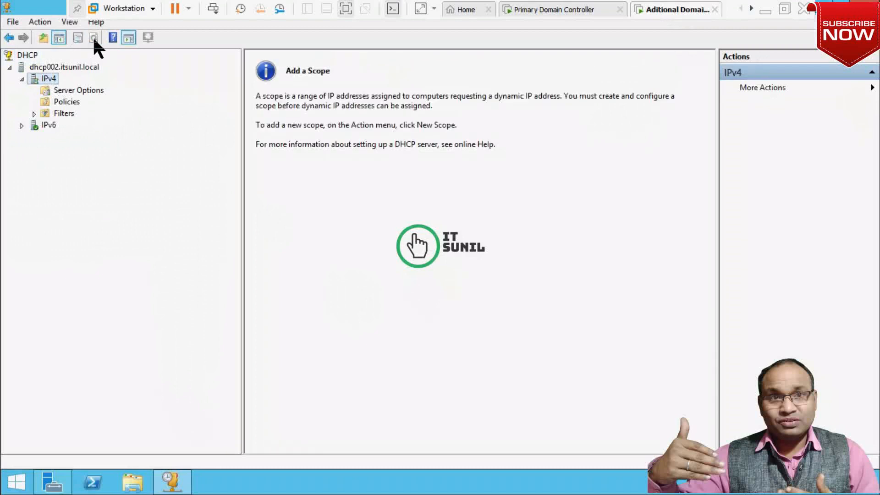
{"action": "left_click", "coordinate": [94, 39]}
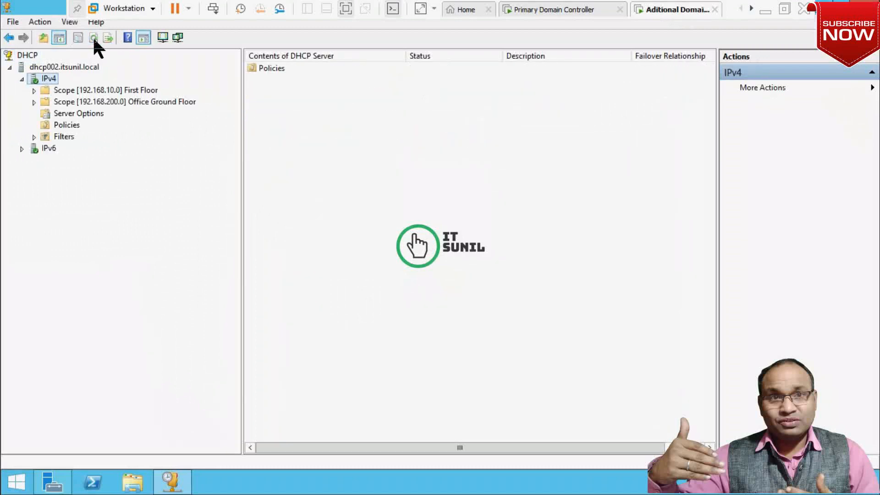
{"action": "left_click", "coordinate": [94, 38]}
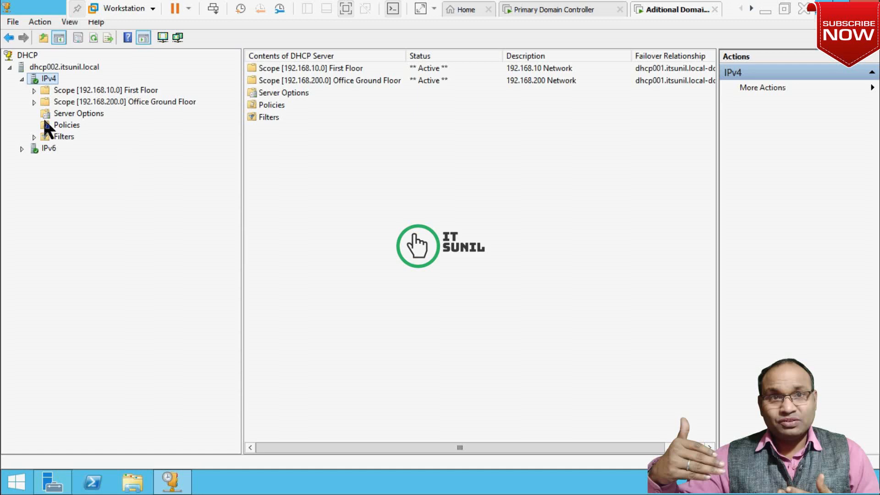
Examine the address pool, address leases, reservations and scope options of the First Floor scope on dhcp002.itsunil.local
{"action": "left_click", "coordinate": [33, 90]}
{"action": "left_click", "coordinate": [105, 90]}
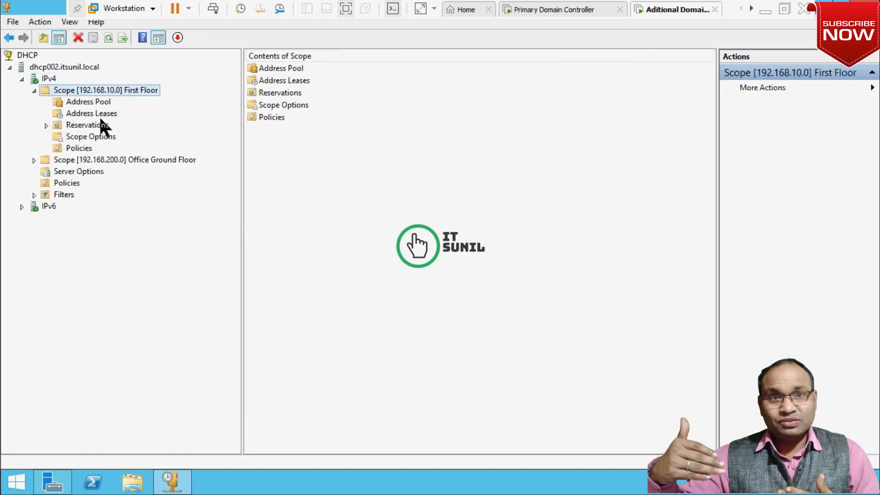
{"action": "left_click", "coordinate": [88, 102]}
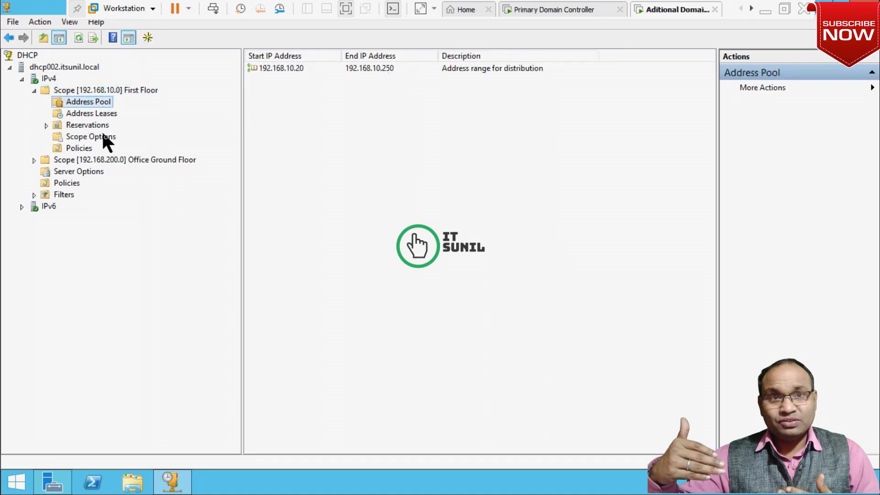
{"action": "left_click", "coordinate": [92, 114]}
{"action": "left_click", "coordinate": [84, 125]}
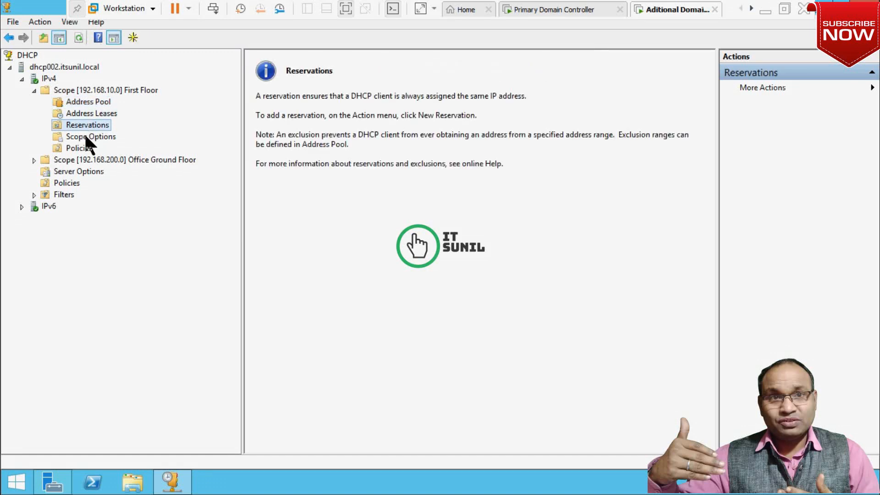
{"action": "left_click", "coordinate": [84, 137]}
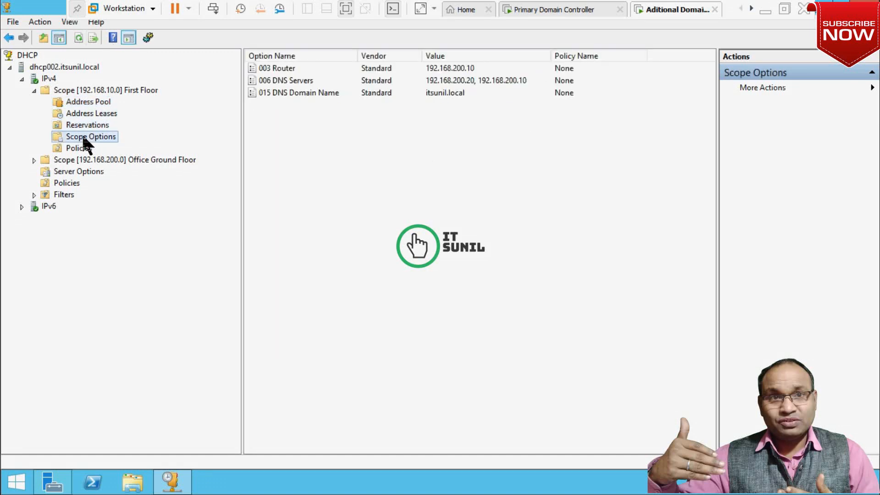
Expand the Office Ground Floor scope and examine the distribution range and the excluded address in its address pool
{"action": "left_click", "coordinate": [34, 160]}
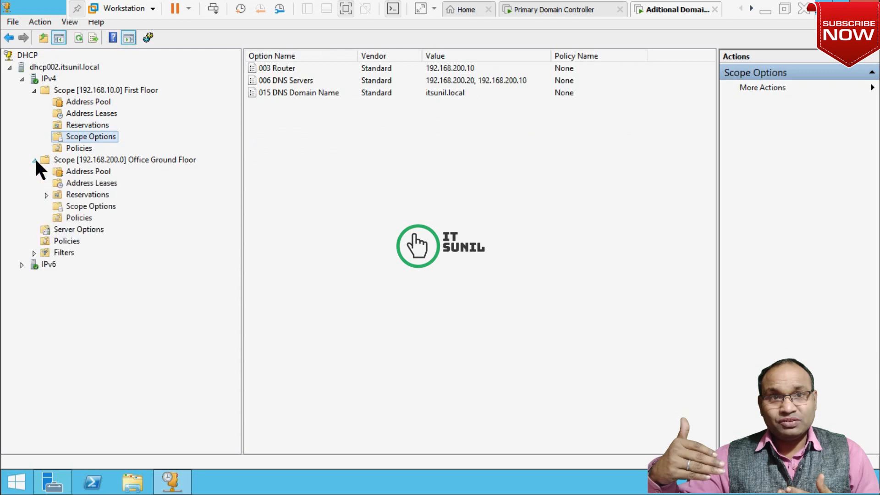
{"action": "left_click", "coordinate": [90, 172]}
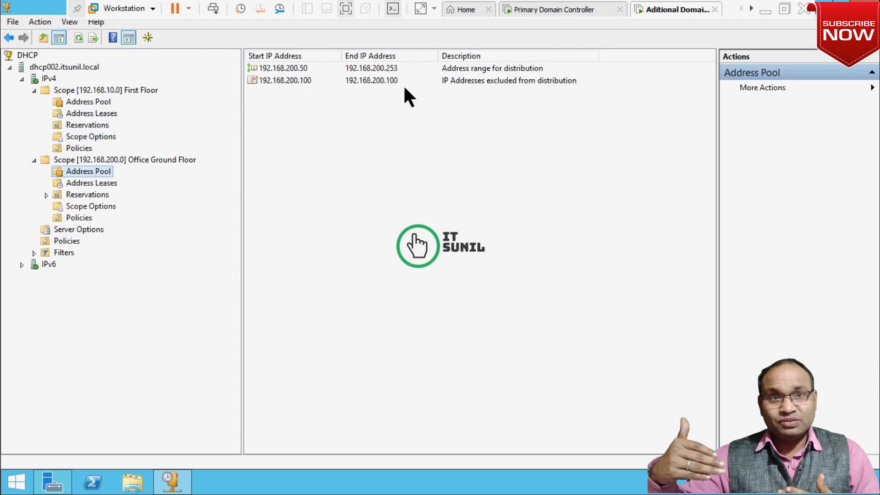
{"action": "left_click", "coordinate": [381, 68]}
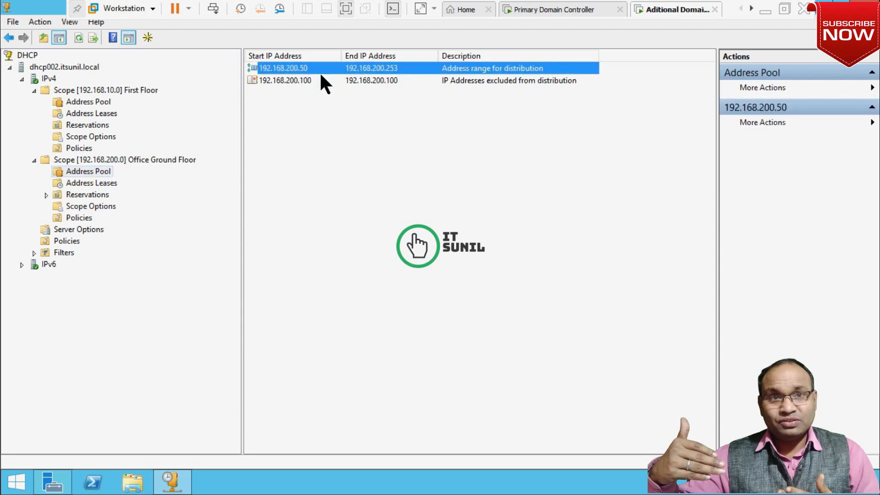
{"action": "left_click", "coordinate": [294, 81]}
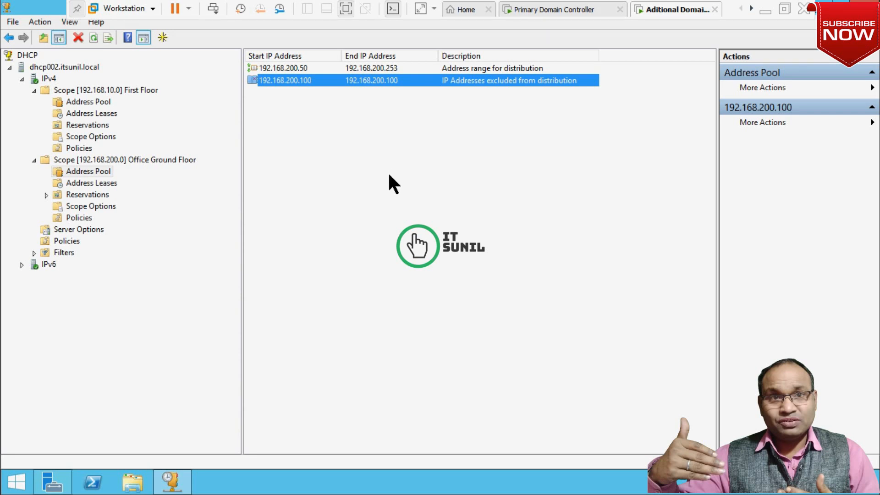
Refresh the IPv4 node of dhcp002.itsunil.local and review its list of replicated scopes
{"action": "left_click", "coordinate": [157, 297]}
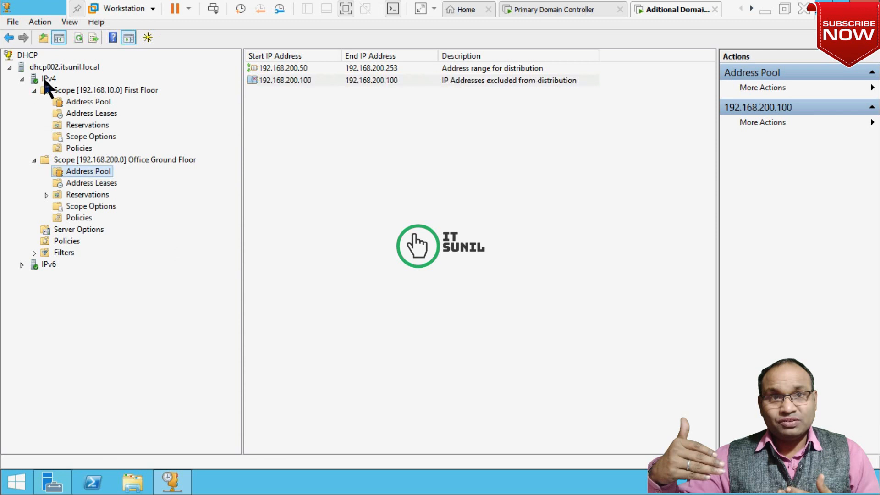
{"action": "left_click", "coordinate": [46, 79]}
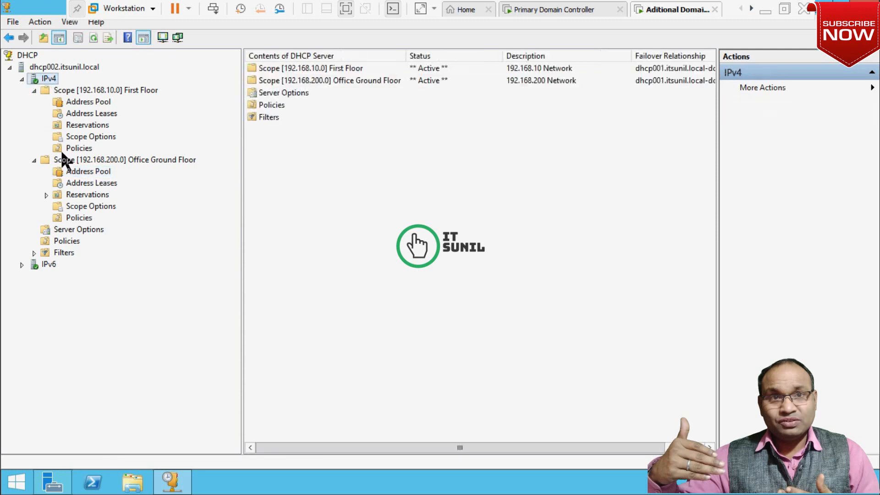
{"action": "left_click", "coordinate": [93, 37]}
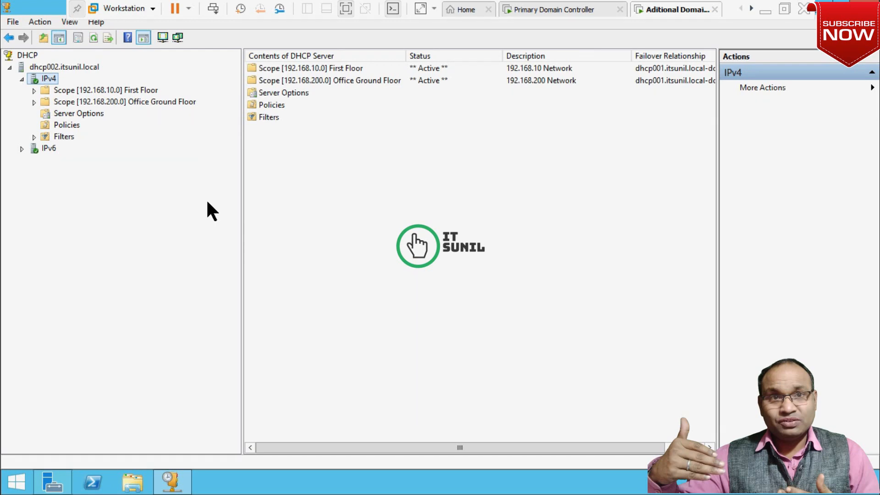
Switch to the Windows 10 x64 virtual machine and sign in as Administrator with the account password
{"action": "left_click", "coordinate": [751, 8]}
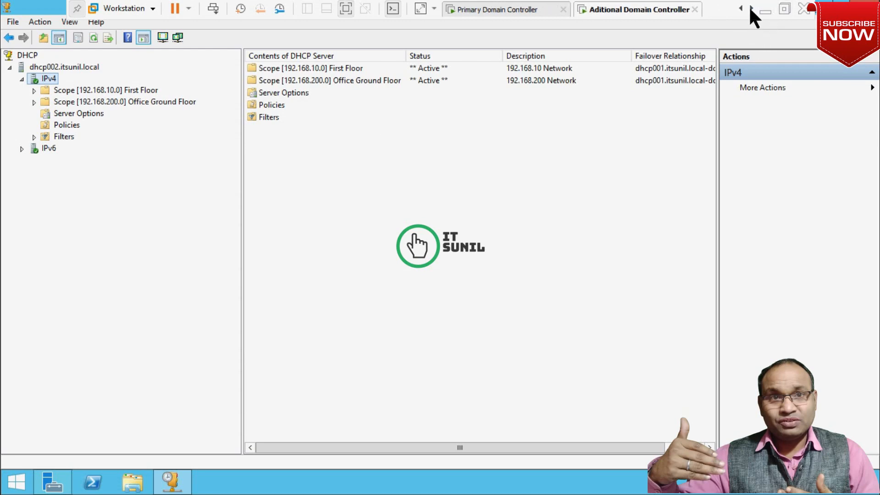
{"action": "left_click", "coordinate": [751, 8]}
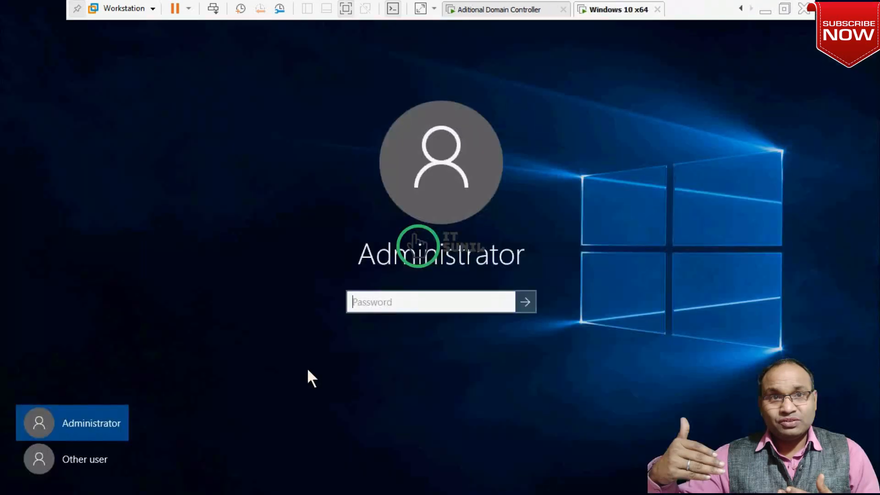
{"action": "left_click", "coordinate": [95, 458]}
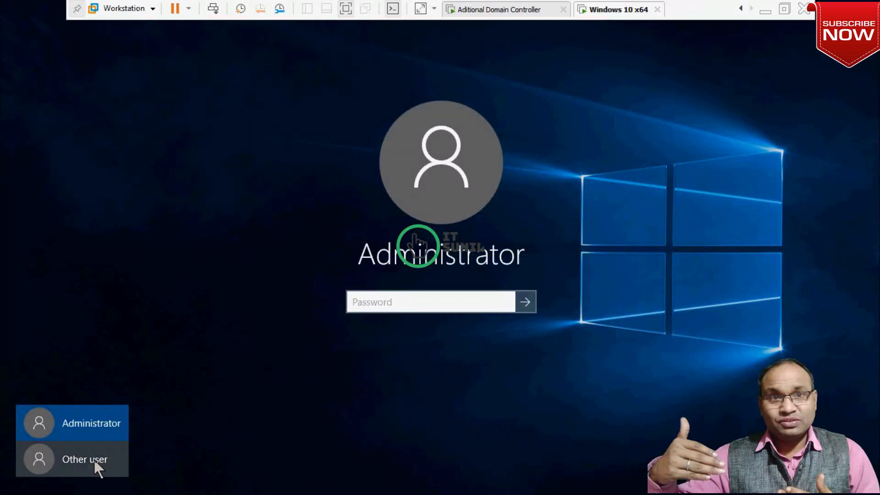
{"action": "left_click", "coordinate": [98, 423]}
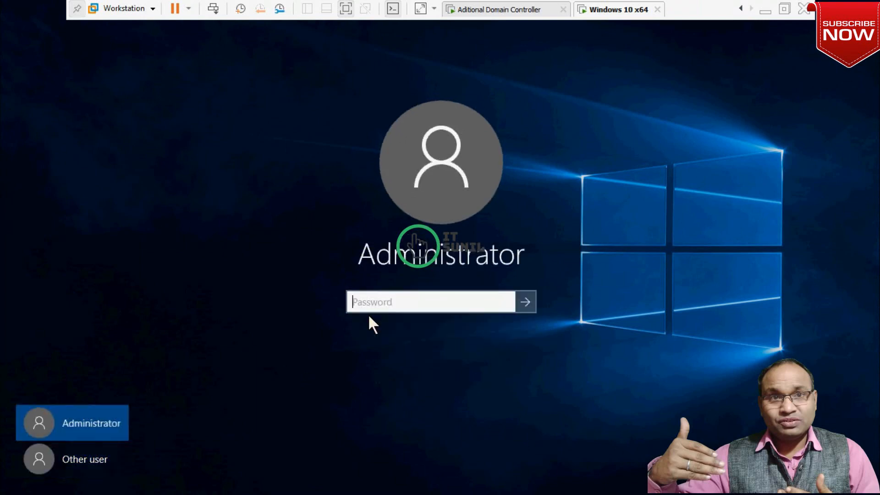
{"action": "key", "text": "Return"}
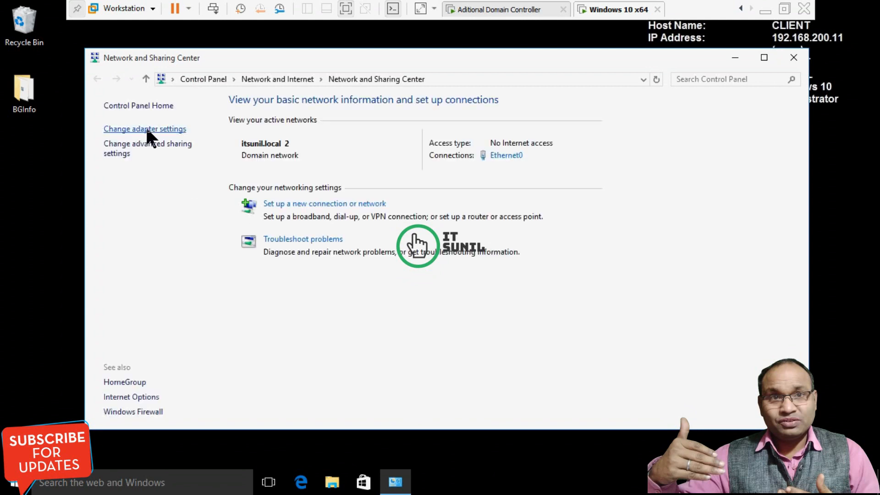
Set the Ethernet0 adapter's TCP/IPv4 properties to obtain both the IP address and the DNS server address automatically
{"action": "left_click", "coordinate": [146, 130]}
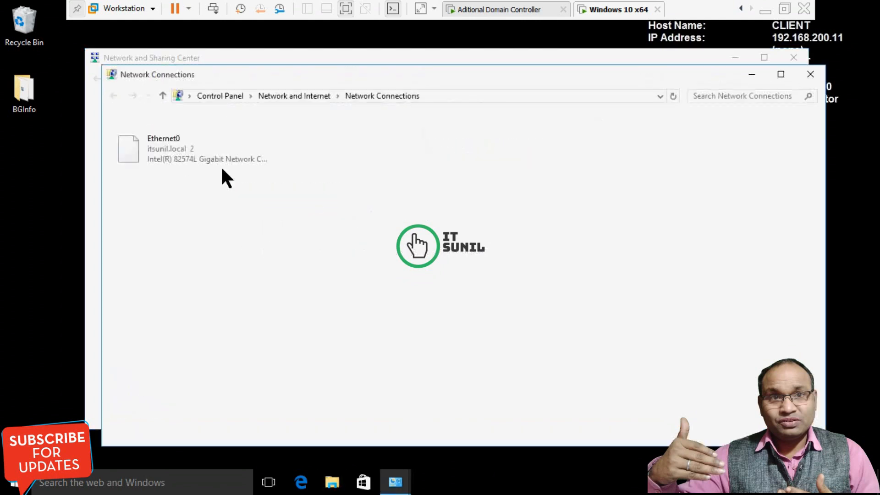
{"action": "double_click", "coordinate": [153, 146]}
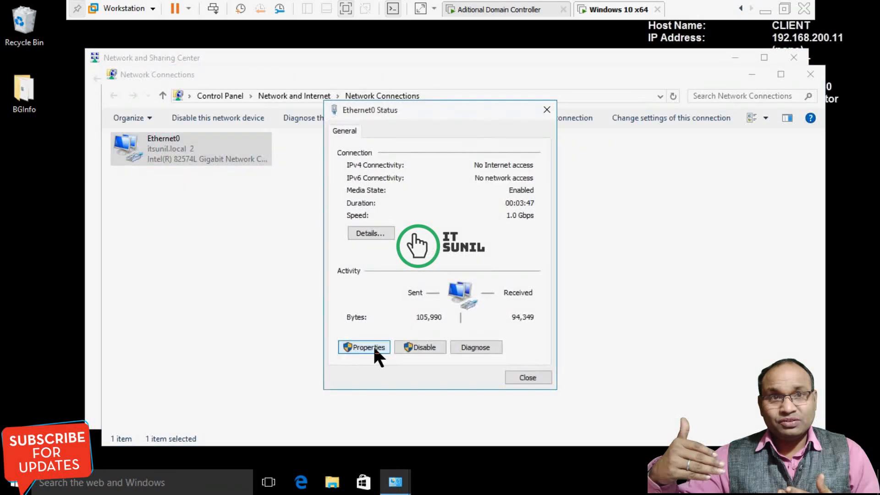
{"action": "left_click", "coordinate": [373, 347]}
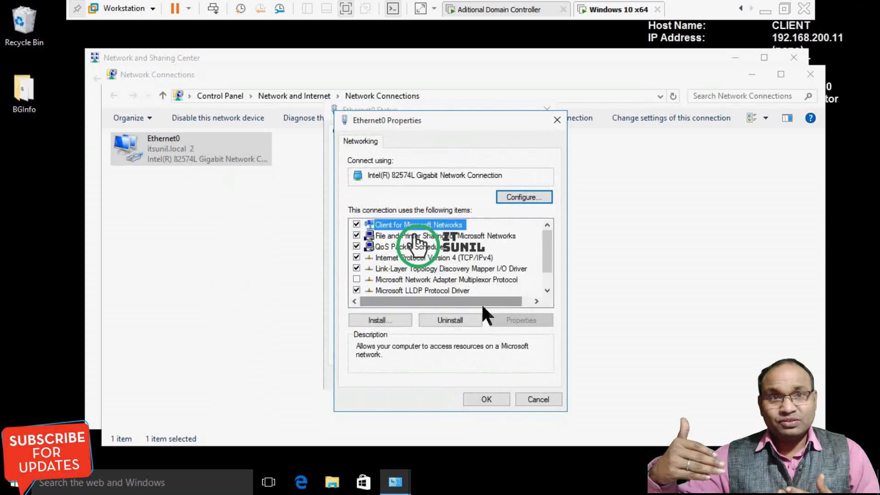
{"action": "double_click", "coordinate": [483, 258]}
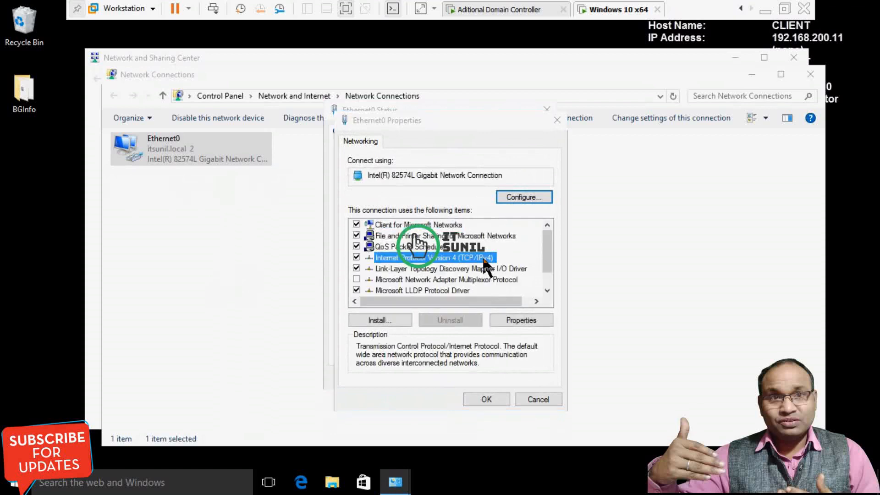
{"action": "left_click", "coordinate": [405, 252]}
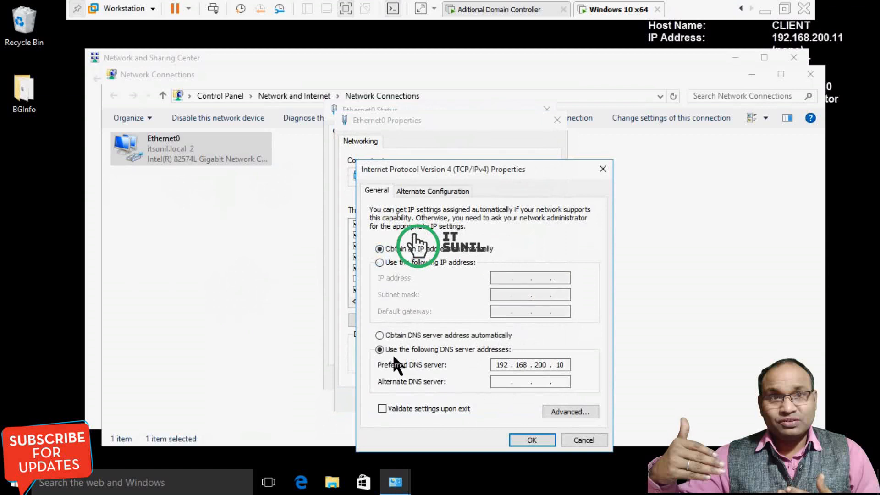
{"action": "left_click", "coordinate": [404, 333]}
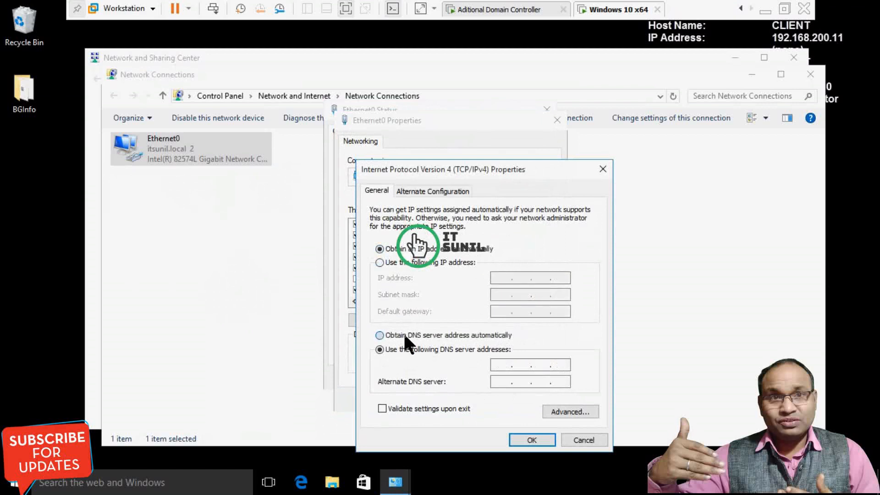
{"action": "left_click", "coordinate": [515, 439]}
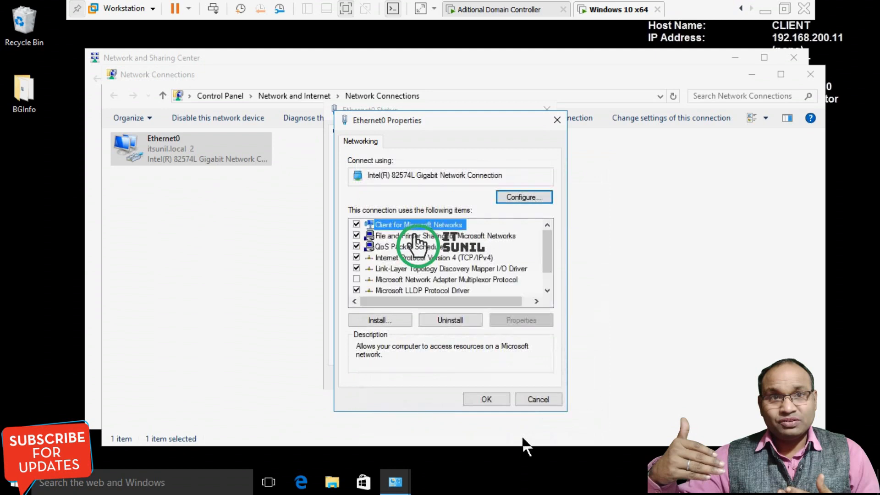
{"action": "left_click", "coordinate": [490, 397]}
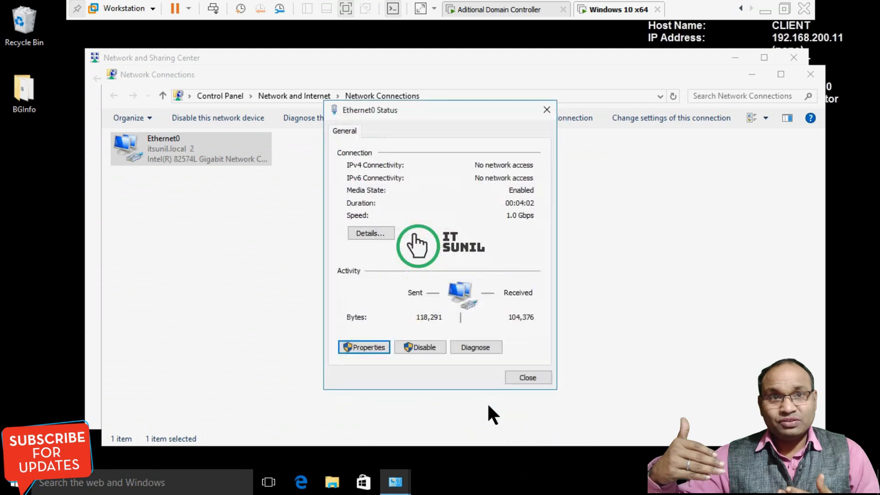
{"action": "left_click", "coordinate": [528, 378]}
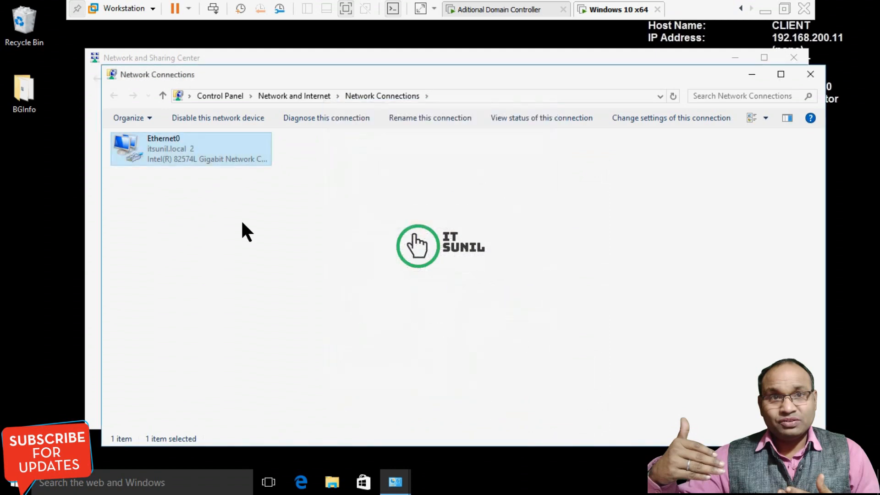
Examine Ethernet0's network connection details, checking which IPv4 DHCP server issued the lease, and close the status dialogs
{"action": "double_click", "coordinate": [182, 146]}
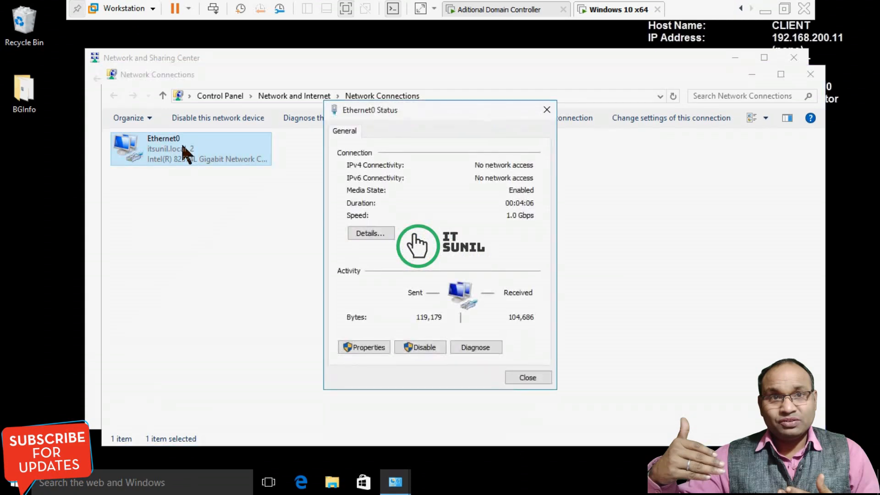
{"action": "left_click", "coordinate": [378, 232]}
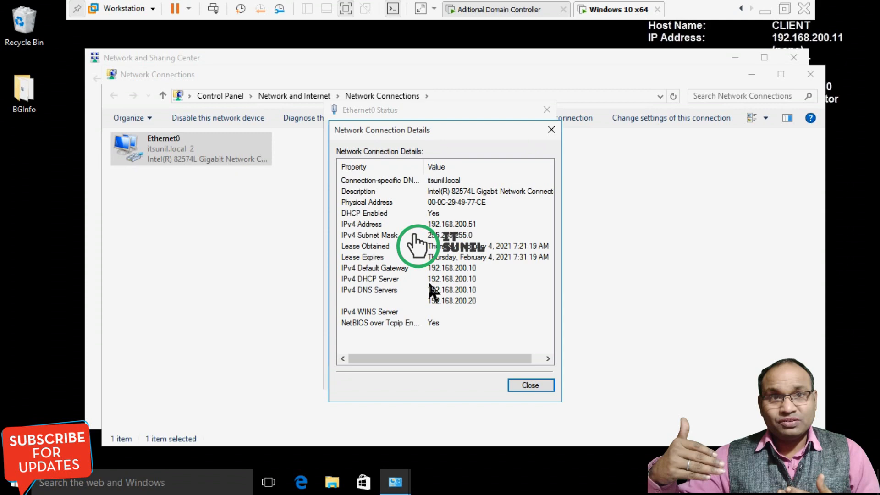
{"action": "left_click", "coordinate": [468, 278]}
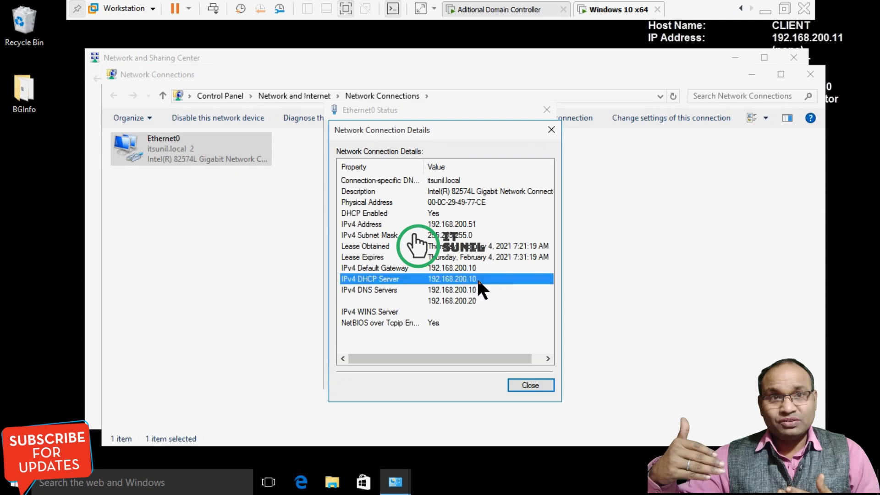
{"action": "left_click", "coordinate": [530, 385]}
{"action": "left_click", "coordinate": [531, 378]}
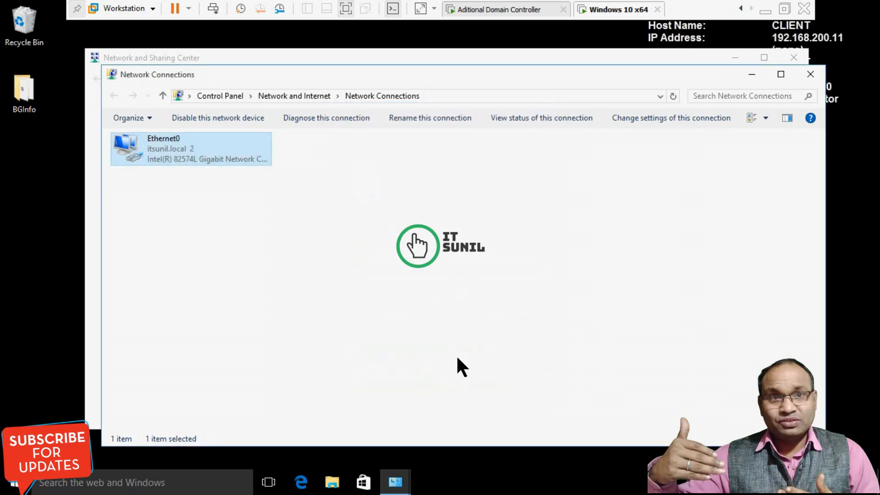
Open a Command Prompt, run ipconfig /all and examine the lease, DHCP server and DNS server entries for Ethernet0
{"action": "key", "text": "super+r"}
{"action": "type", "text": "cmd"}
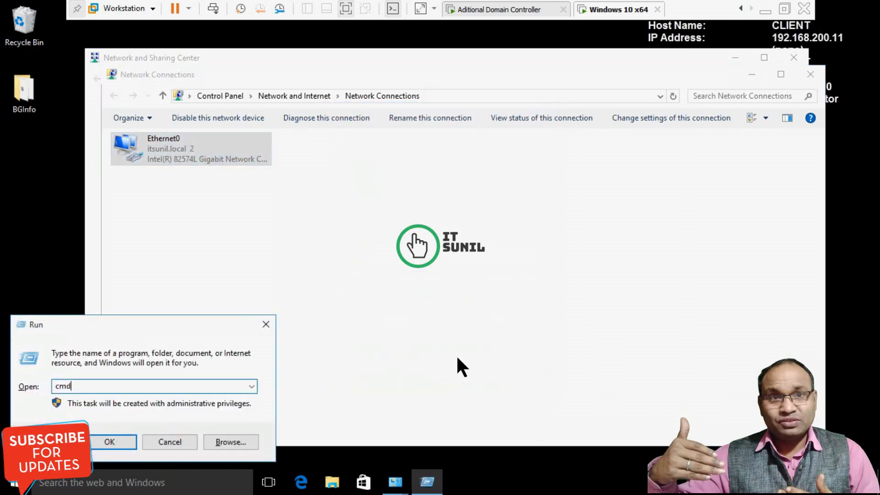
{"action": "key", "text": "Return"}
{"action": "type", "text": "ip"}
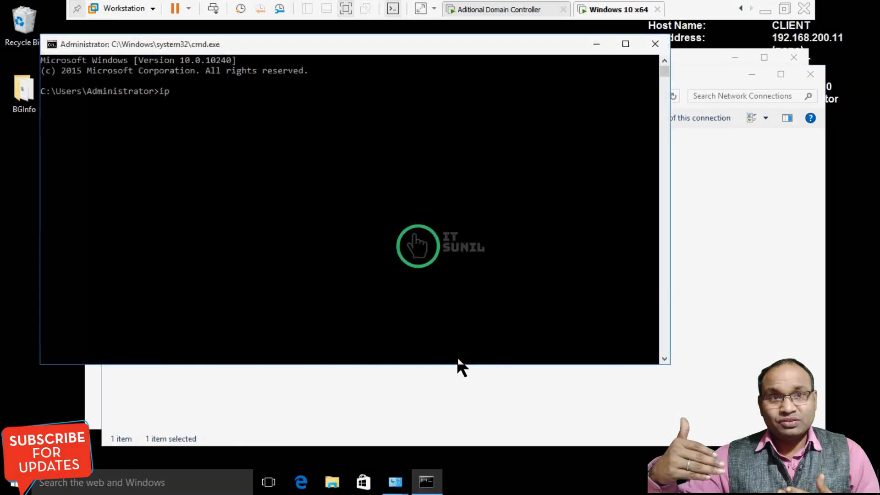
{"action": "key", "text": "BackSpace"}
{"action": "key", "text": "BackSpace"}
{"action": "type", "text": "ipconfig /all"}
{"action": "key", "text": "Return"}
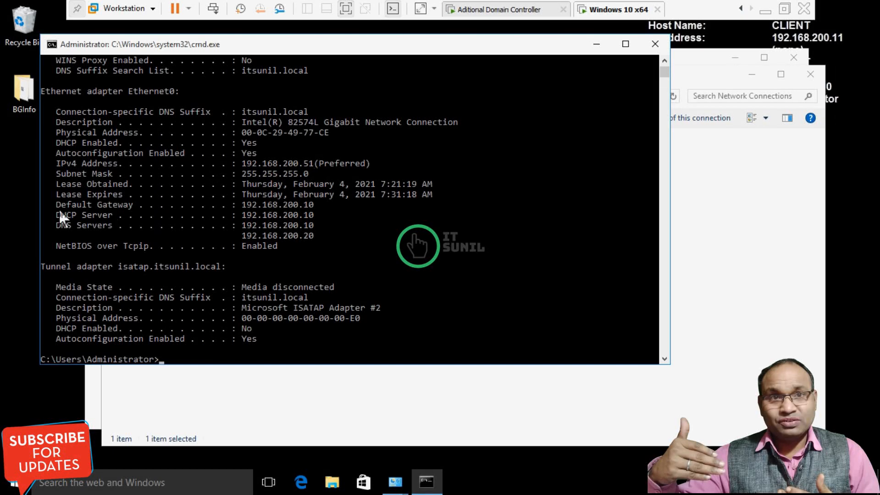
{"action": "left_click_drag", "start_coordinate": [51, 153], "coordinate": [625, 249]}
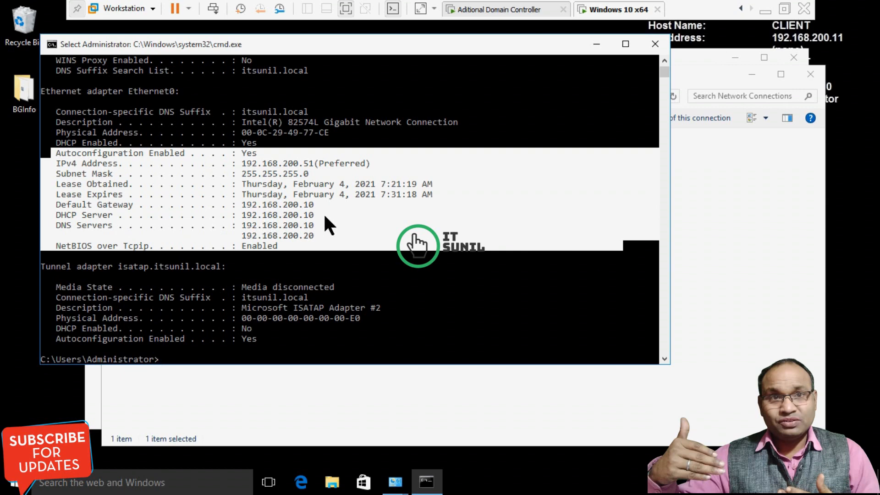
{"action": "left_click", "coordinate": [398, 266]}
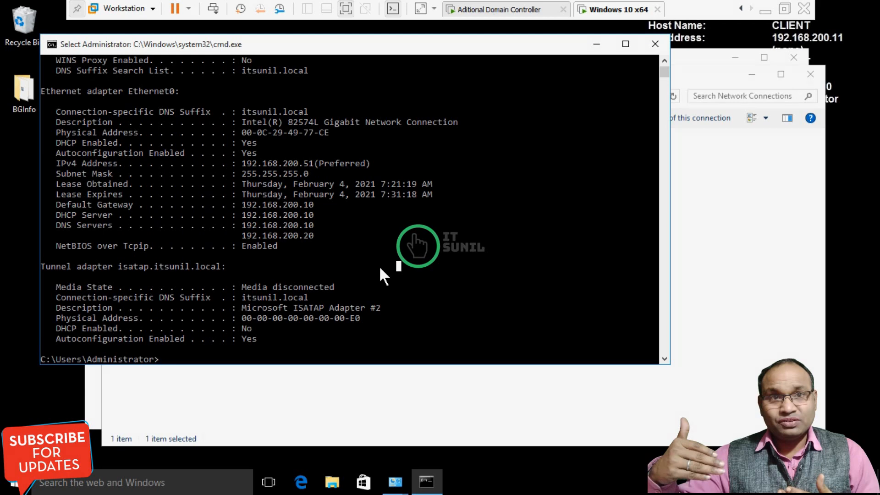
Switch to the Primary Domain Controller virtual machine and close its DHCP console
{"action": "left_click", "coordinate": [488, 10]}
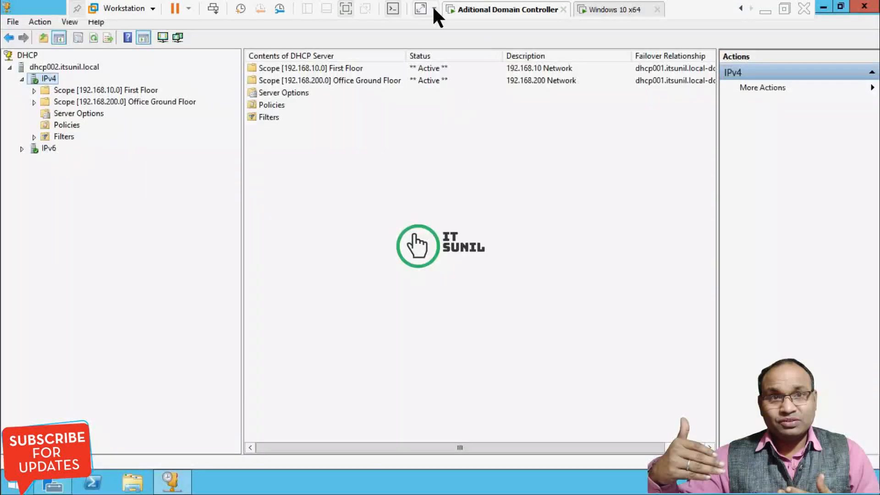
{"action": "left_click", "coordinate": [740, 7]}
{"action": "left_click", "coordinate": [489, 11]}
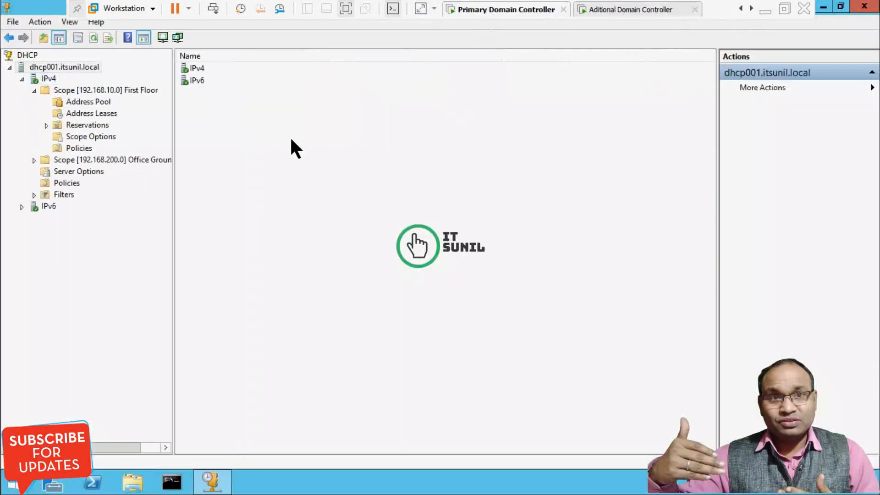
{"action": "left_click", "coordinate": [867, 7]}
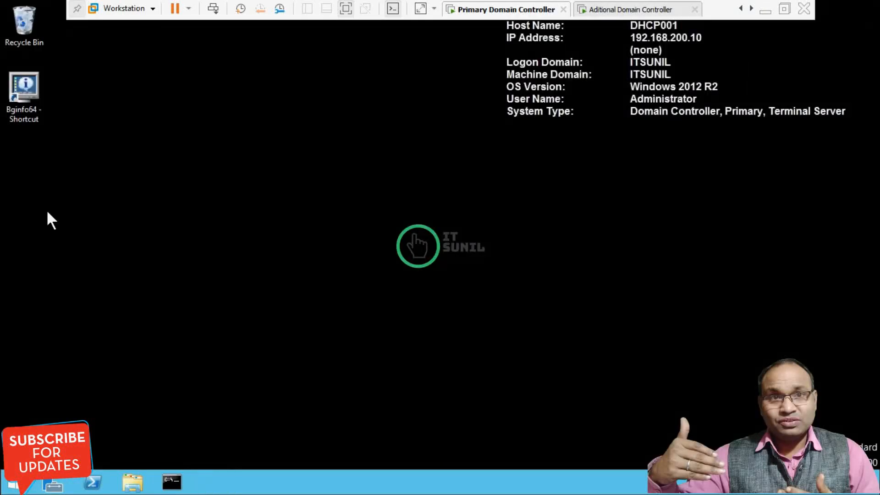
Shut down the DHCP001 server to simulate a failure of the primary DHCP server
{"action": "left_click", "coordinate": [17, 489]}
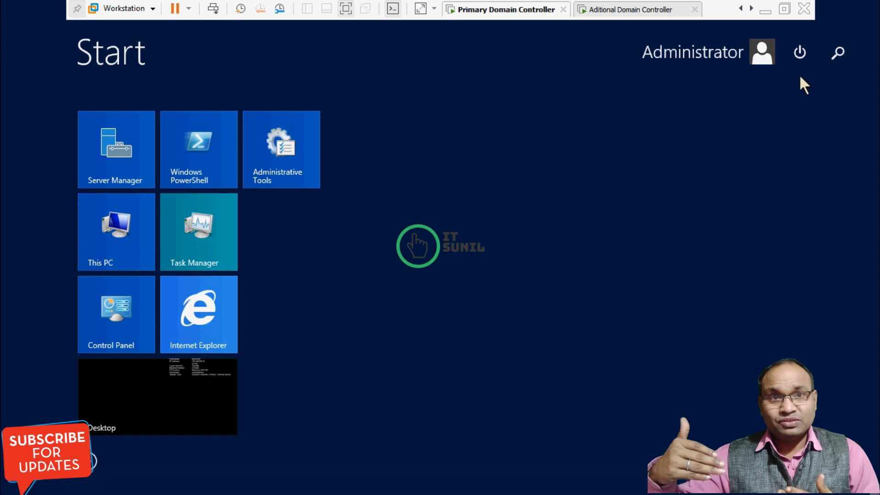
{"action": "left_click", "coordinate": [802, 56]}
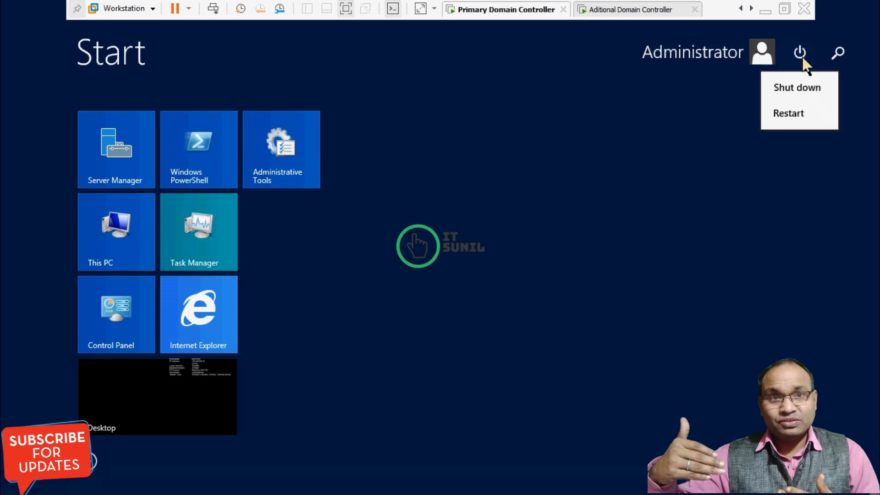
{"action": "left_click", "coordinate": [793, 86]}
{"action": "left_click", "coordinate": [815, 157]}
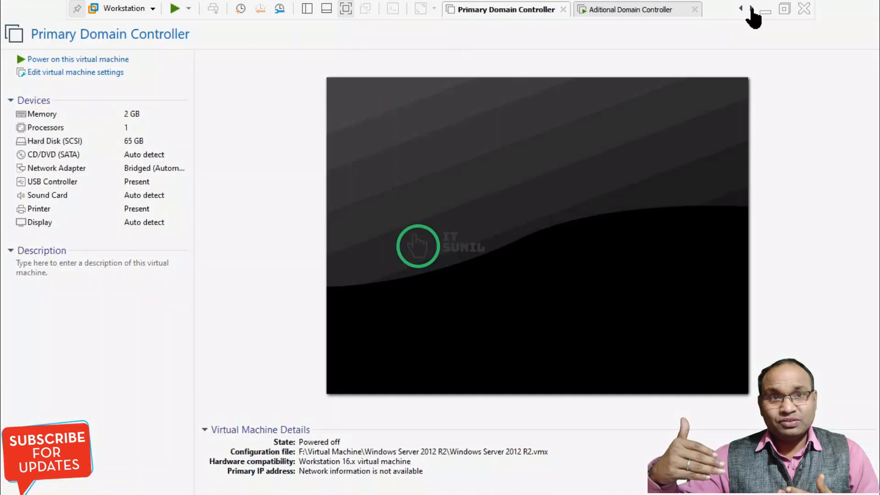
Switch back to the Windows 10 x64 virtual machine and close its Command Prompt window
{"action": "left_click", "coordinate": [751, 8]}
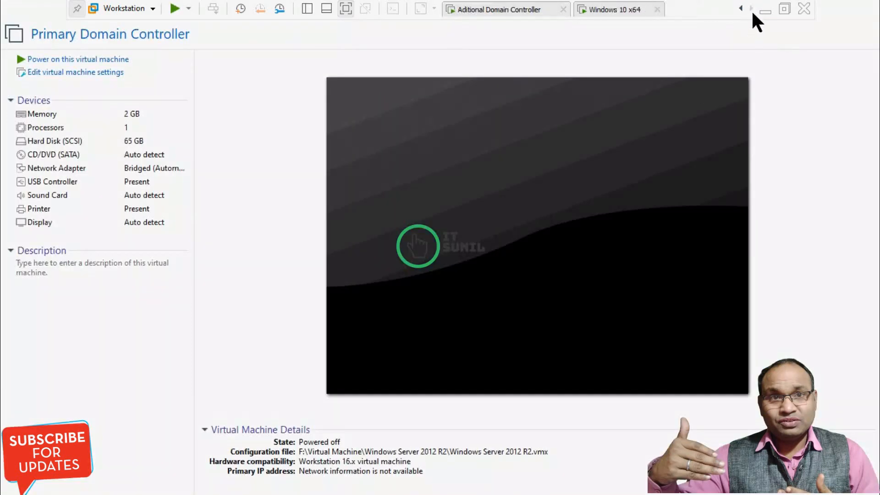
{"action": "left_click", "coordinate": [624, 13]}
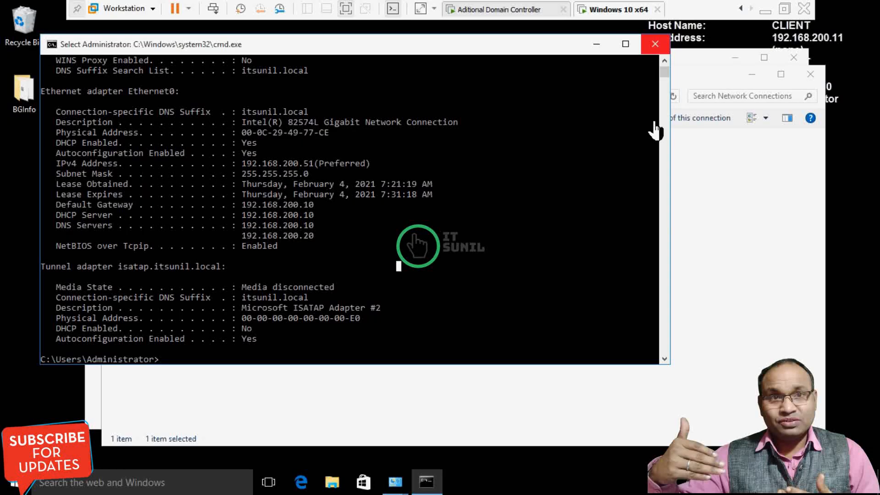
{"action": "left_click", "coordinate": [655, 44]}
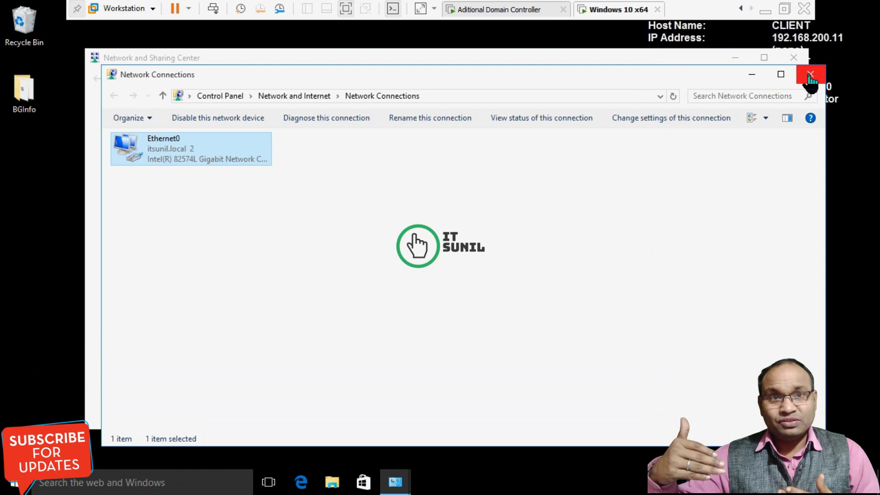
Disable the Ethernet0 adapter and enable it again to make the client request a new DHCP lease
{"action": "right_click", "coordinate": [174, 152]}
{"action": "left_click", "coordinate": [185, 161]}
{"action": "left_click", "coordinate": [673, 96]}
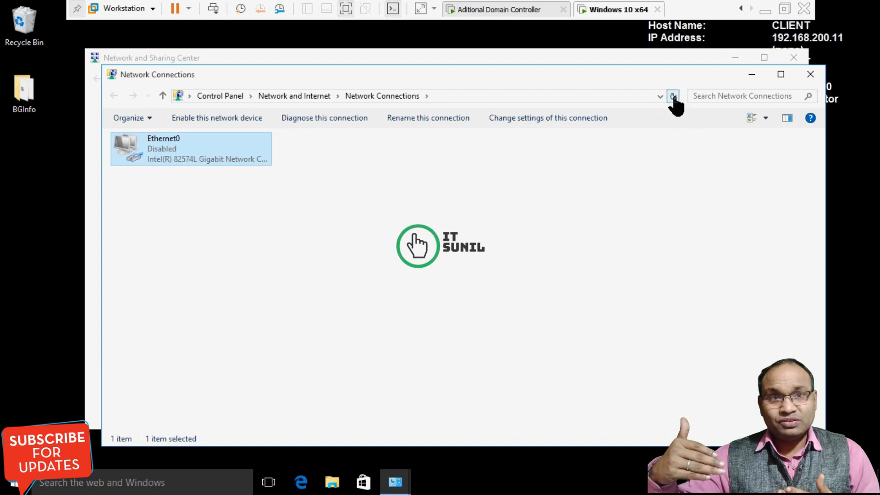
{"action": "right_click", "coordinate": [172, 149]}
{"action": "left_click", "coordinate": [201, 158]}
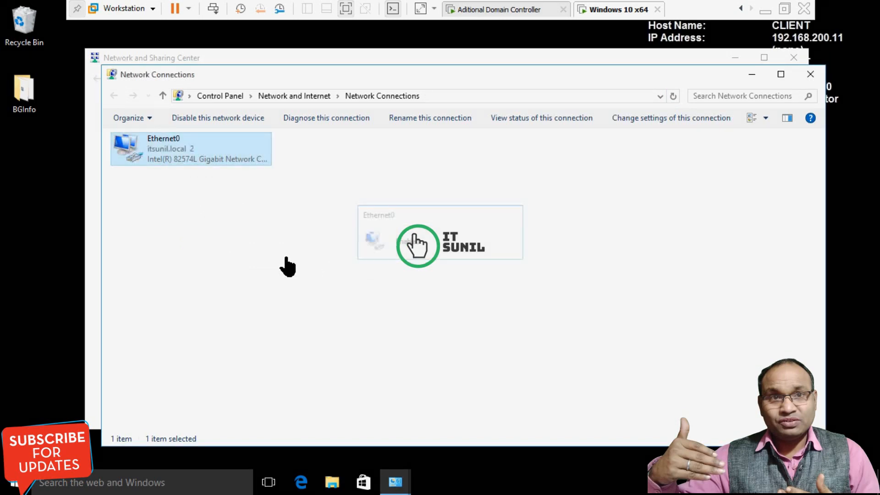
View the connection details of Ethernet0, check its IPv4 DHCP Server entry and close the details and status dialogs
{"action": "double_click", "coordinate": [187, 160]}
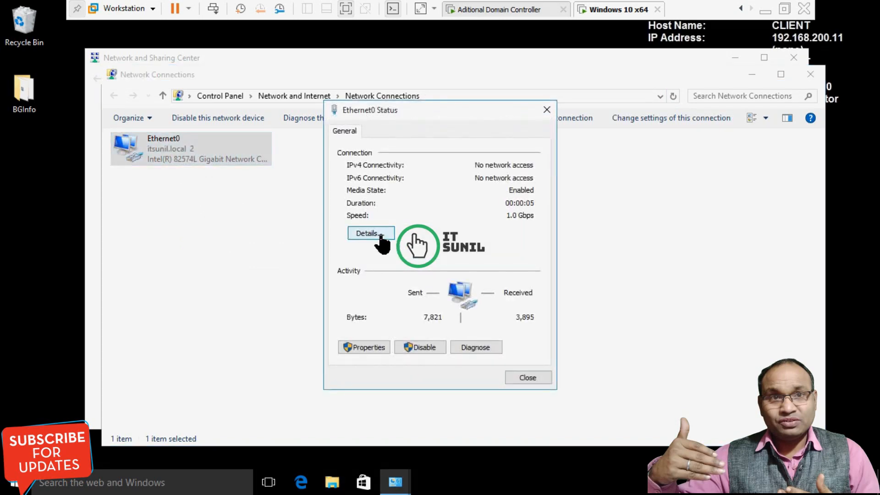
{"action": "left_click", "coordinate": [370, 233]}
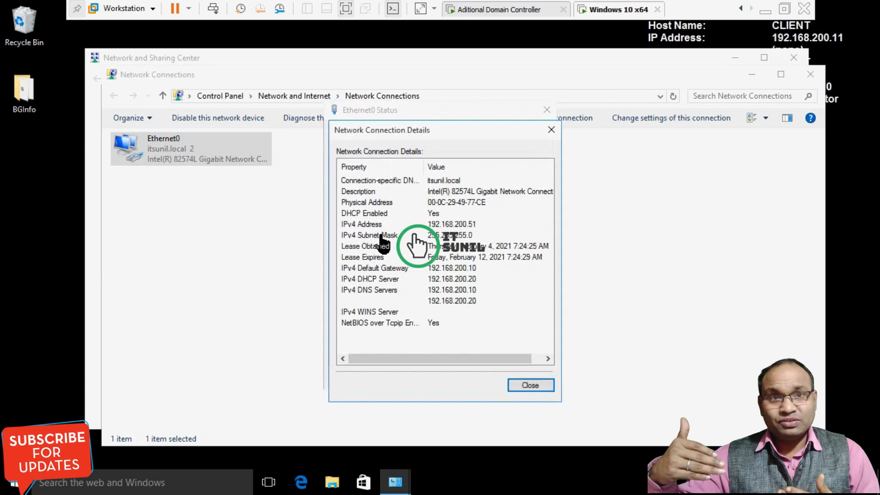
{"action": "left_click", "coordinate": [454, 281]}
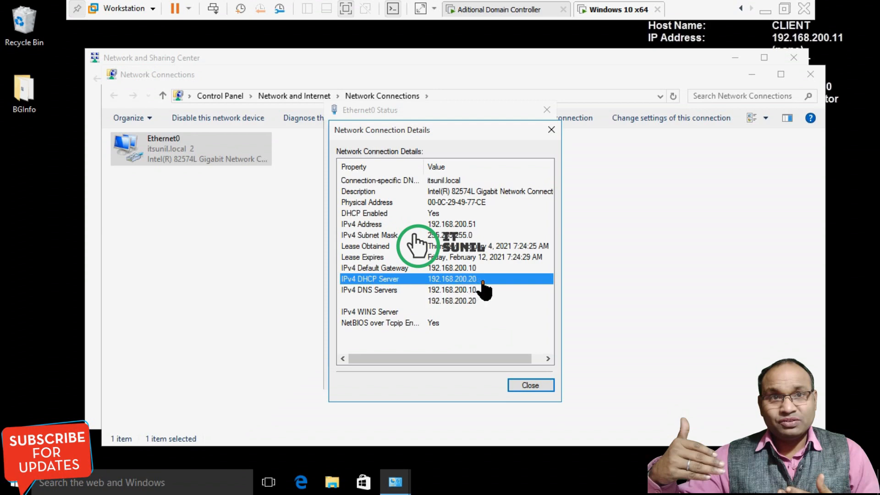
{"action": "left_click", "coordinate": [531, 386]}
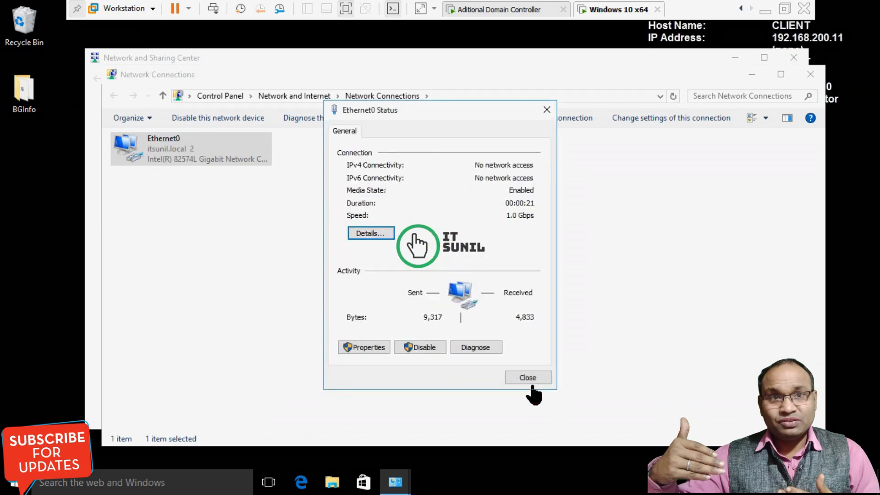
{"action": "left_click", "coordinate": [528, 378]}
Open a Command Prompt and run ipconfig /all to check which DHCP server leased Ethernet0's address
{"action": "key", "text": "super+r"}
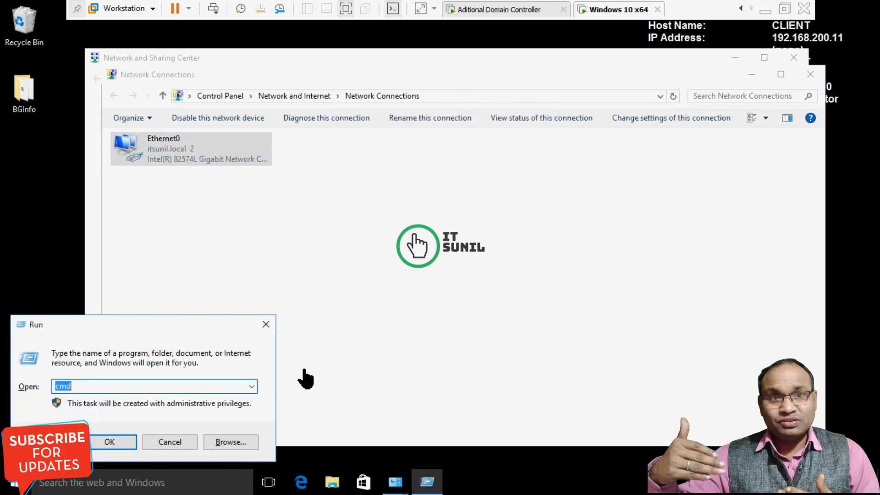
{"action": "type", "text": "cmd"}
{"action": "key", "text": "Return"}
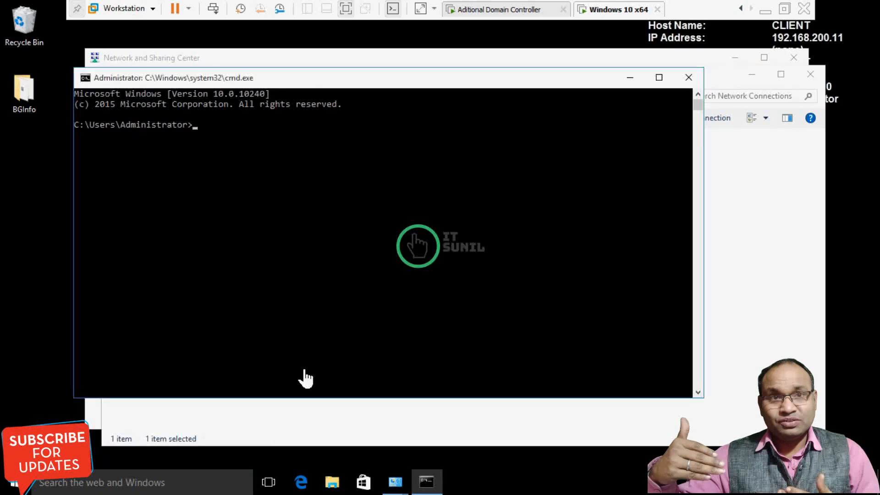
{"action": "type", "text": "ipconfig /all"}
{"action": "key", "text": "Return"}
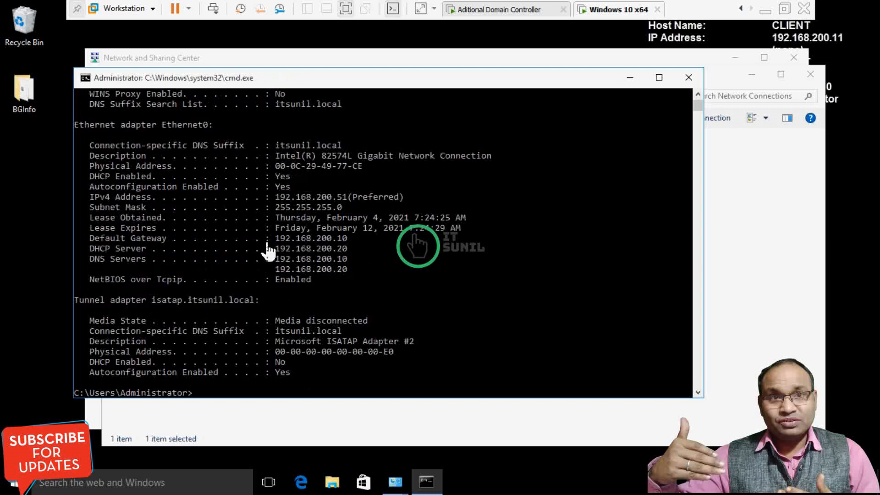